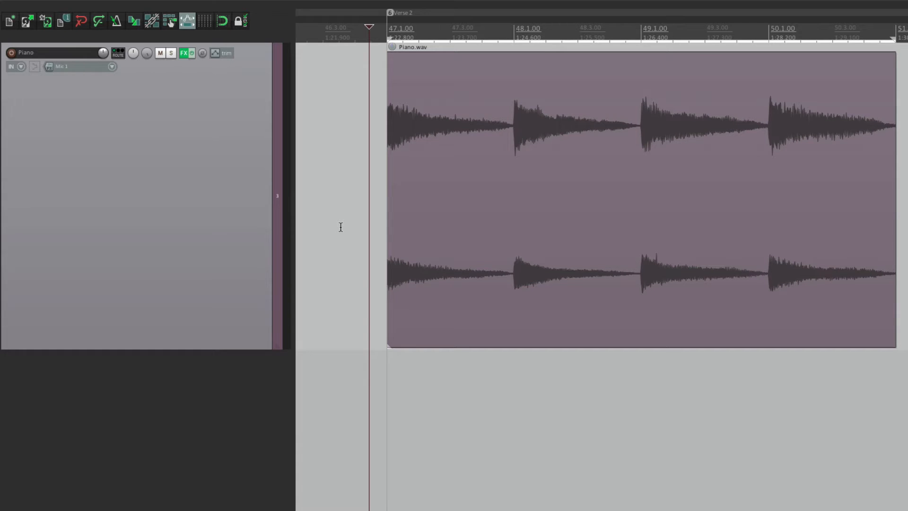
Play the Piano track's four-bar item to hear it without delay, and stop playback.
key(space)
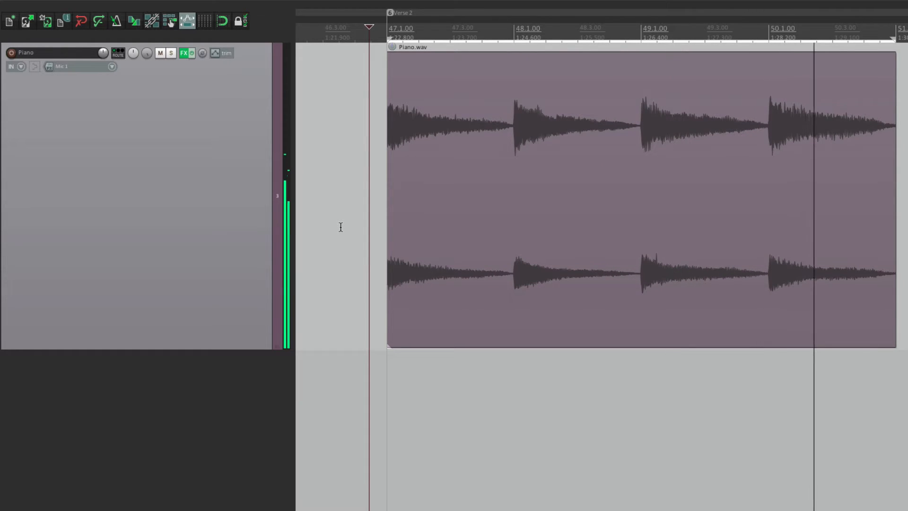
key(space)
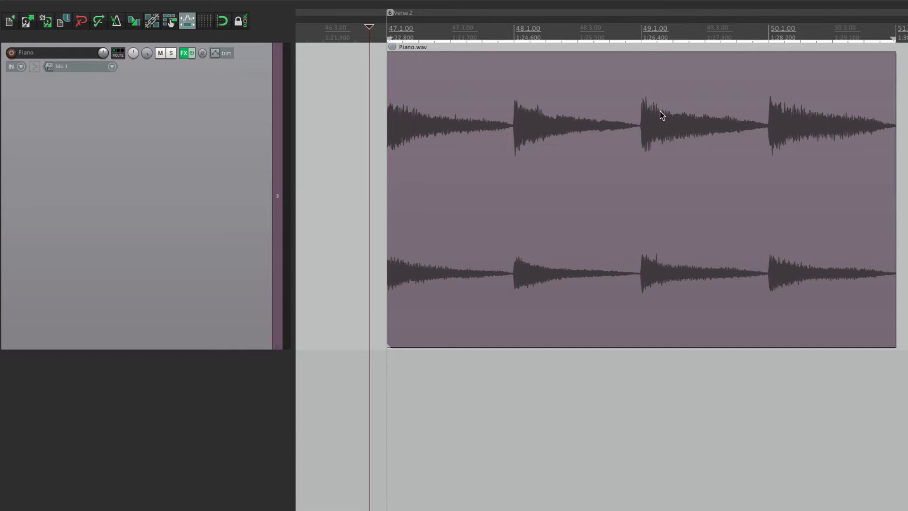
Insert a new track below the Piano track and name it "Delay".
key(ctrl+t)
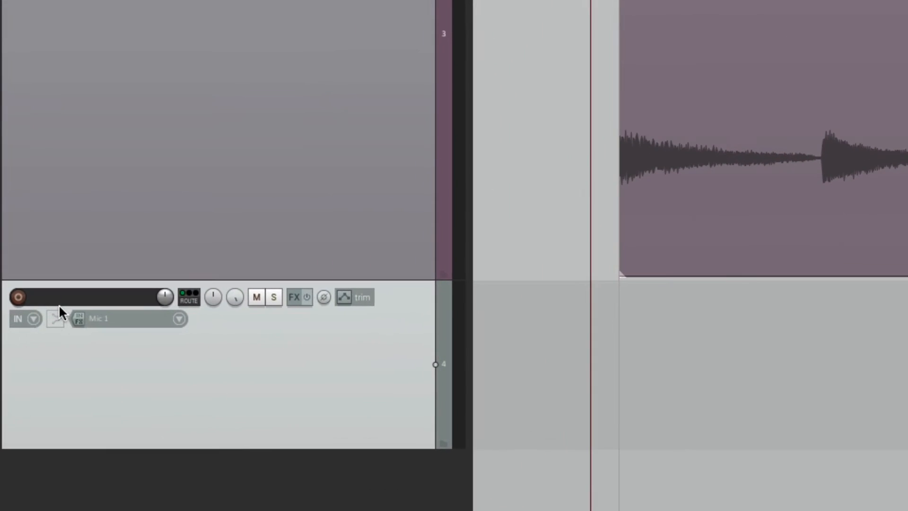
double_click(60, 302)
text(Delay)
key(Return)
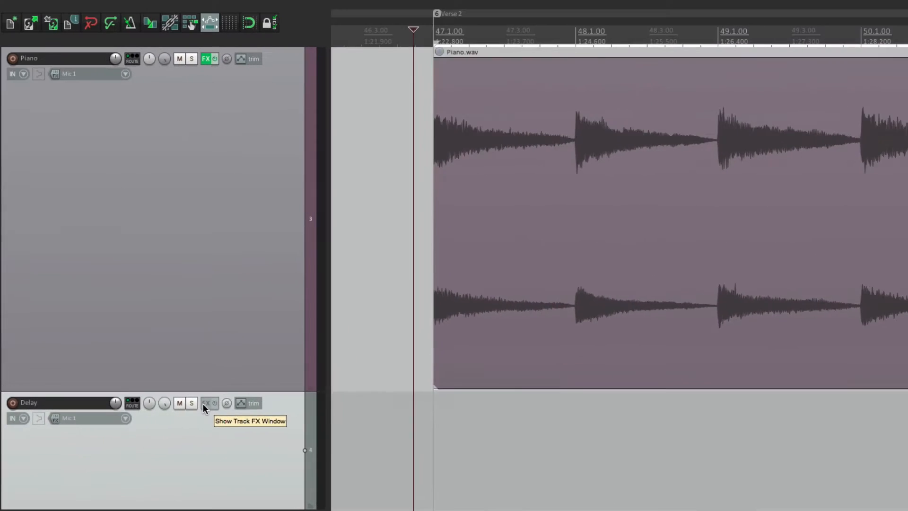
Add ReaDelay to the Delay track and lower its dry level to -inf.
click(299, 297)
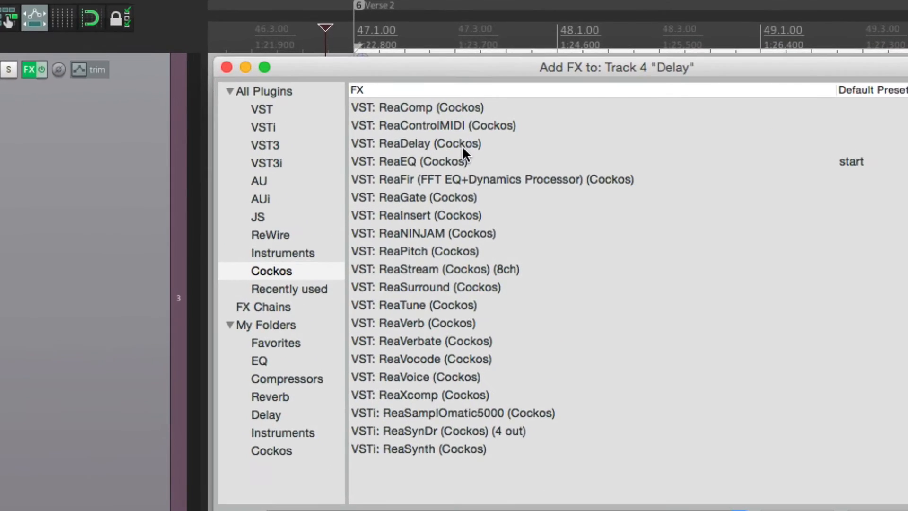
double_click(462, 145)
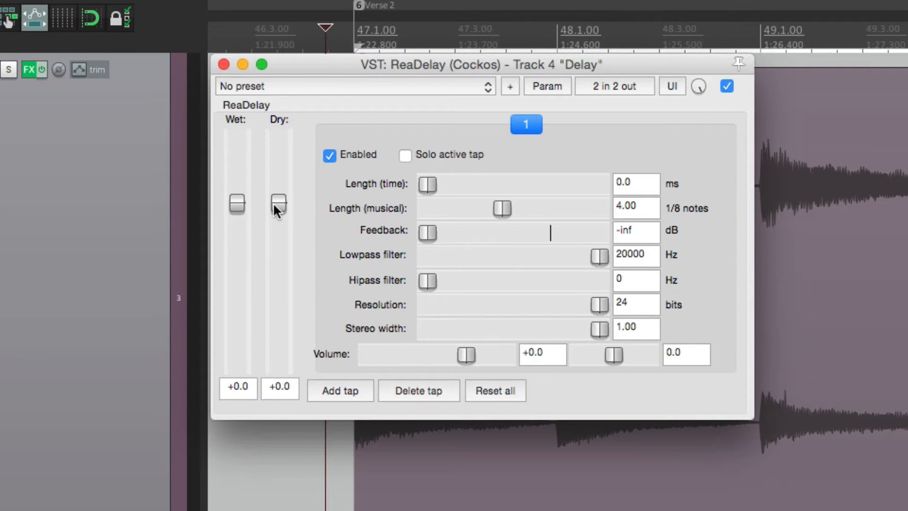
drag(279, 203, 283, 405)
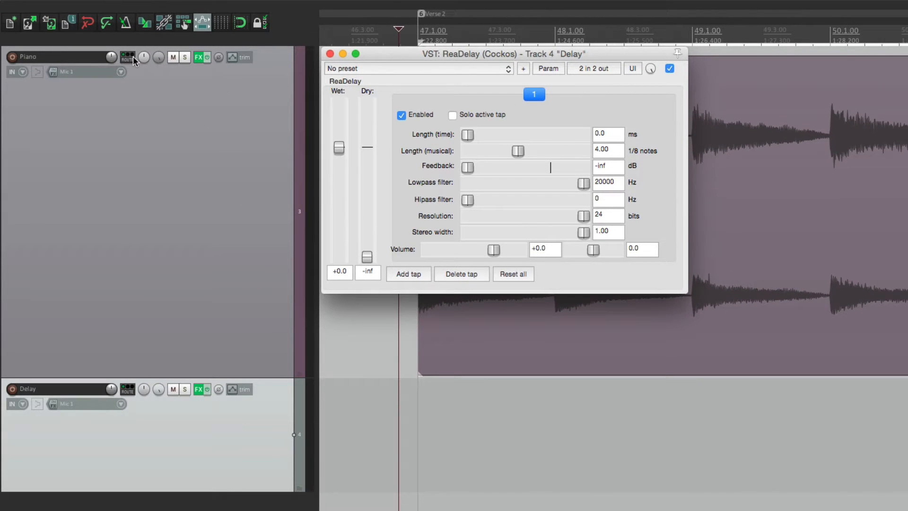
Create a send from the Piano track to the Delay track and close the send's controls.
drag(128, 56, 252, 216)
drag(265, 407, 265, 408)
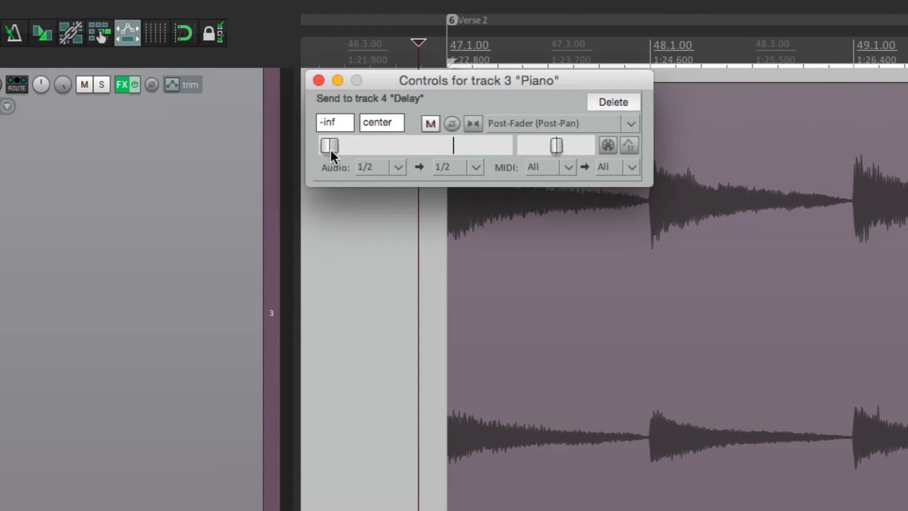
mouse_move(329, 145)
mouse_down()
mouse_move(413, 156)
mouse_move(336, 156)
mouse_move(329, 147)
mouse_up()
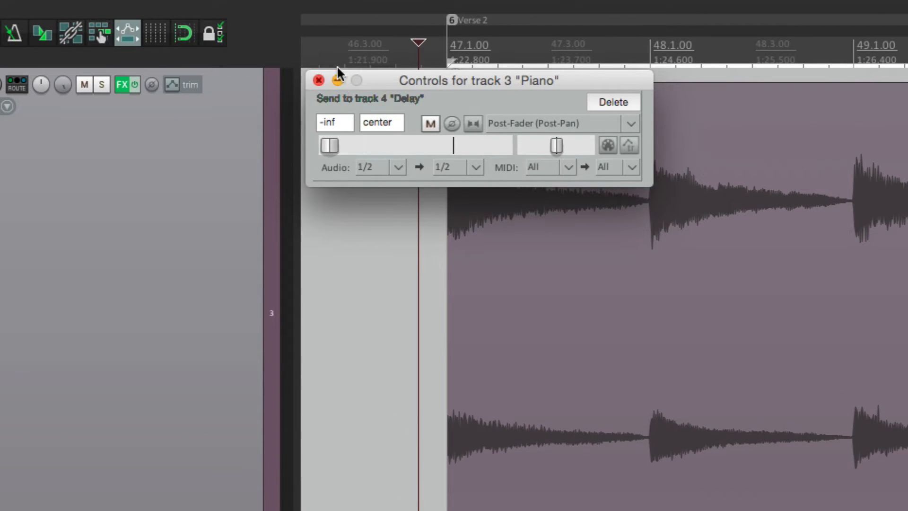
click(318, 80)
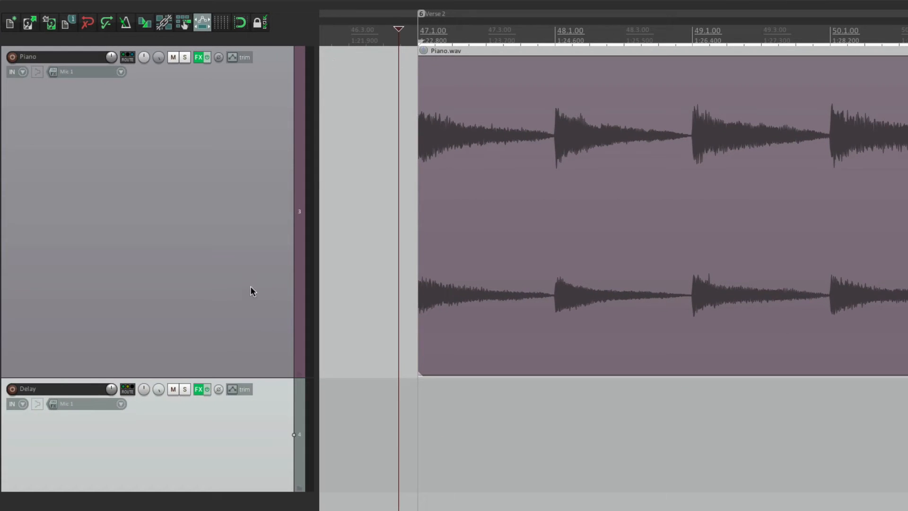
Show ReaDelay together with the Piano track's routing, and set the musical delay length to 1 eighth note.
click(198, 389)
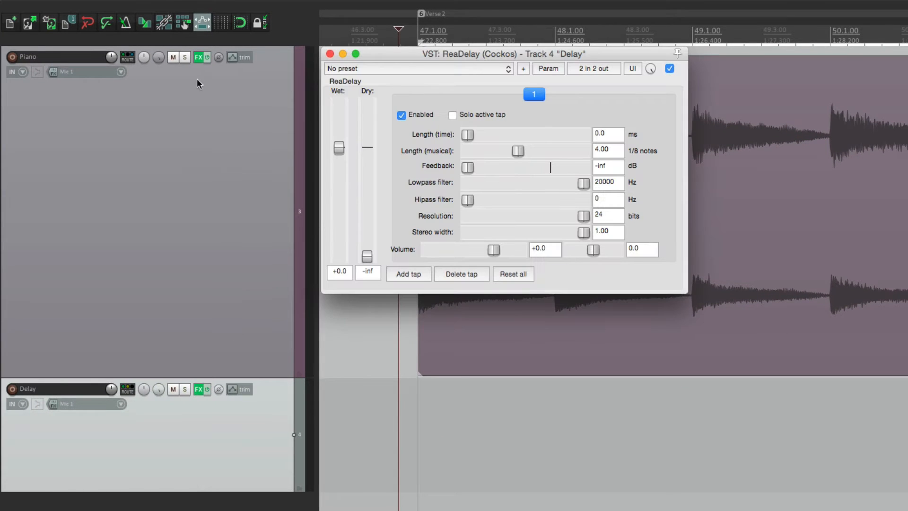
click(129, 59)
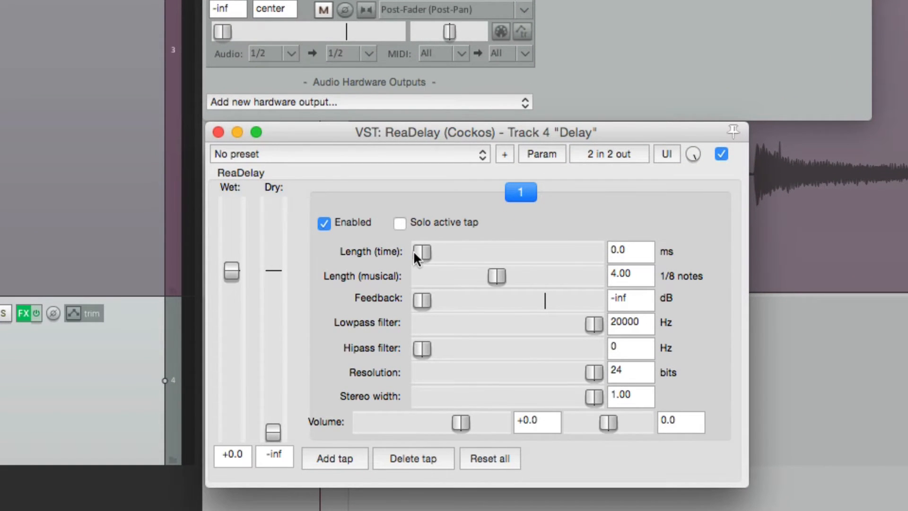
drag(415, 252, 400, 274)
double_click(644, 276)
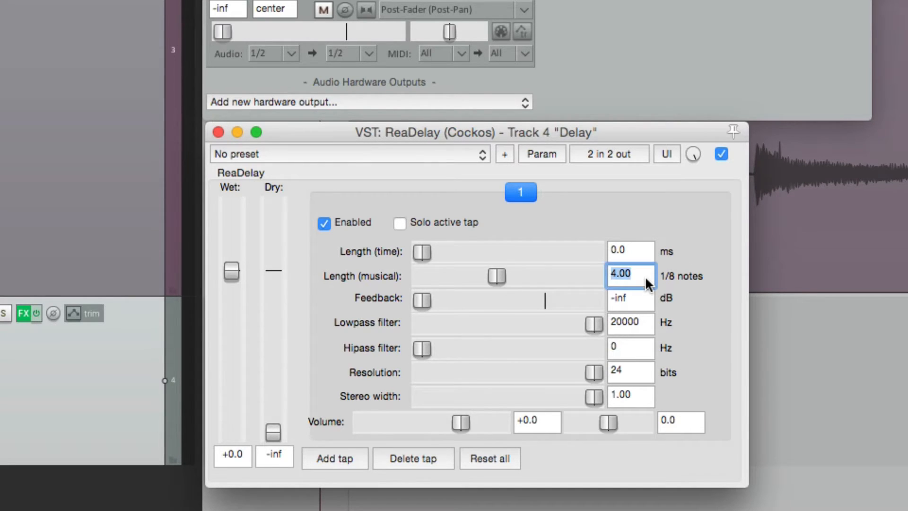
text(1)
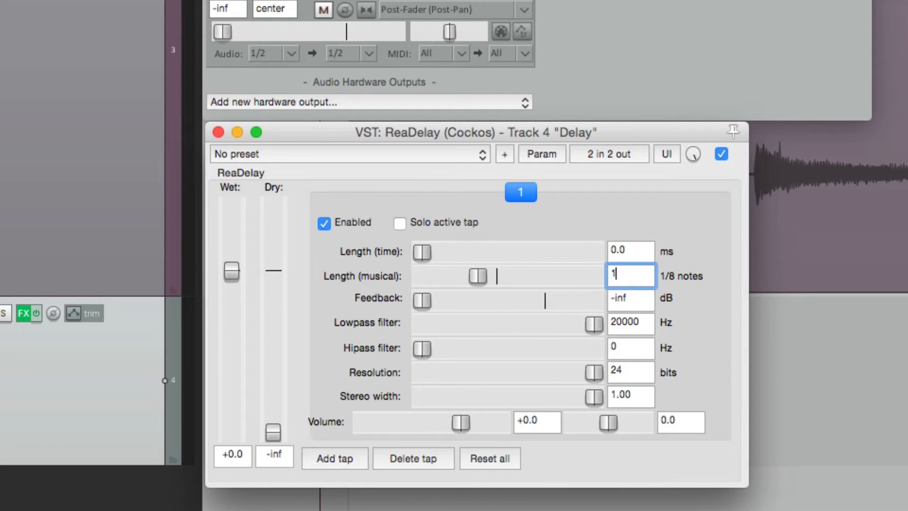
key(Return)
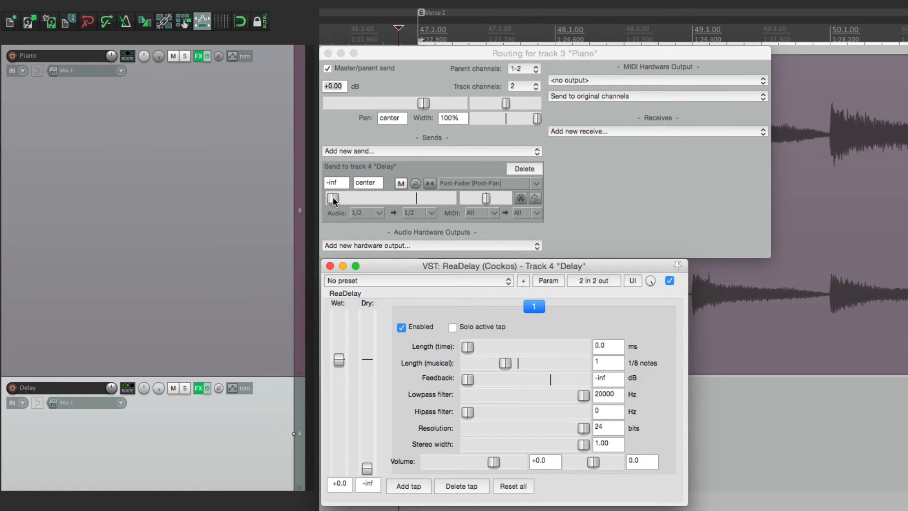
Raise the Piano's send to the Delay track to about -4.92 dB and ReaDelay's feedback to about -3.1 dB.
drag(332, 199, 404, 207)
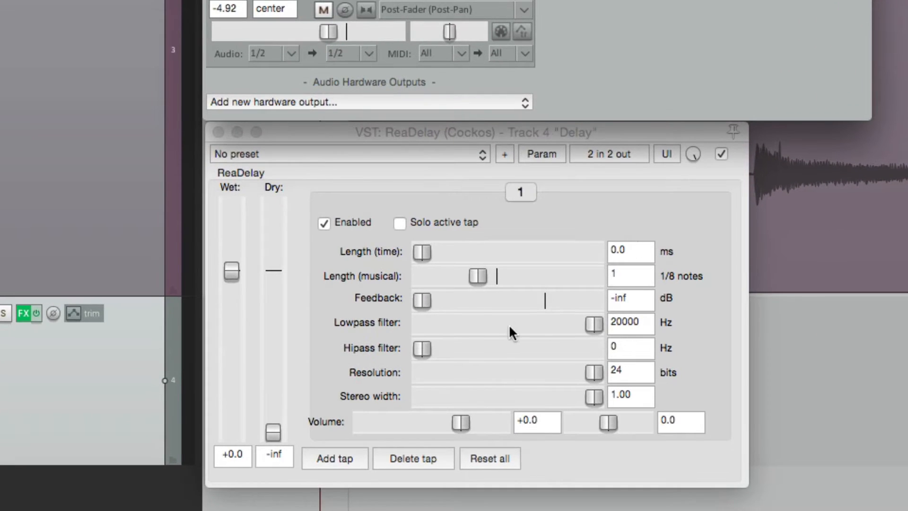
click(508, 324)
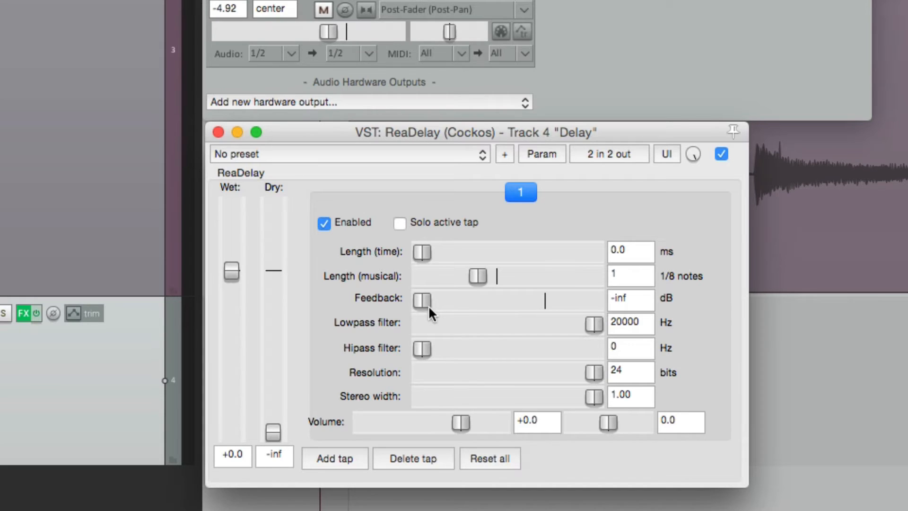
drag(421, 298, 532, 302)
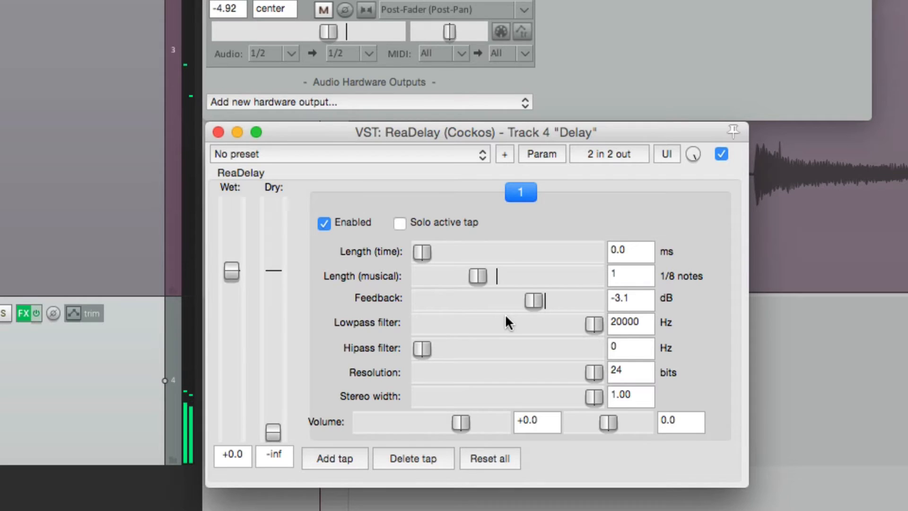
Set ReaDelay's musical length to 2 eighth notes and lower its feedback to about -4.2 dB.
double_click(629, 276)
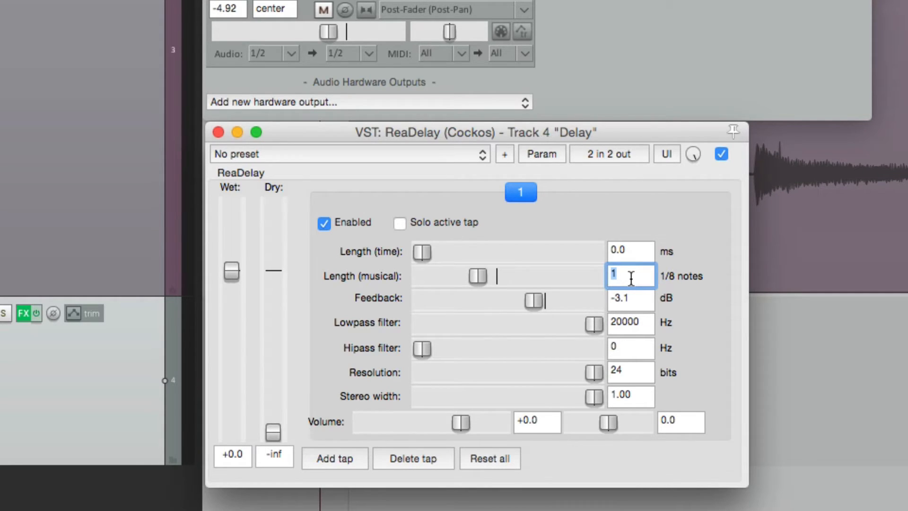
text(2)
key(Return)
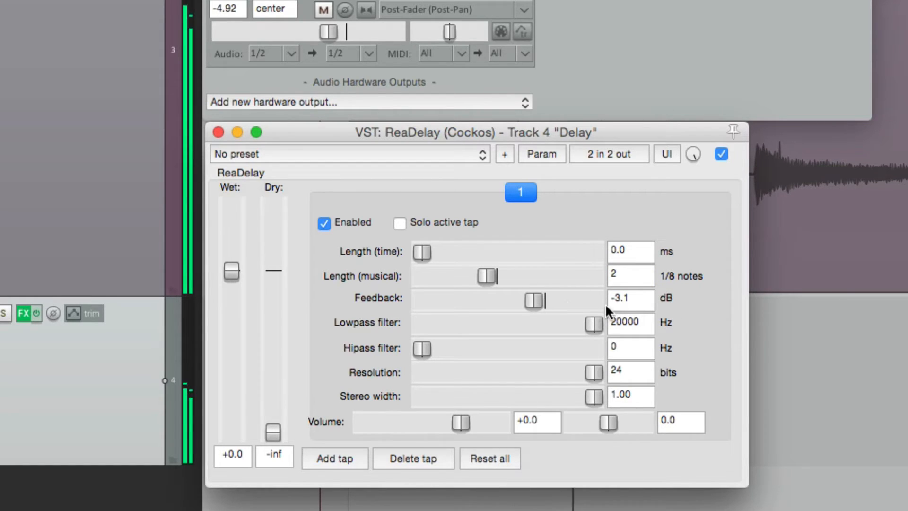
drag(534, 300, 531, 306)
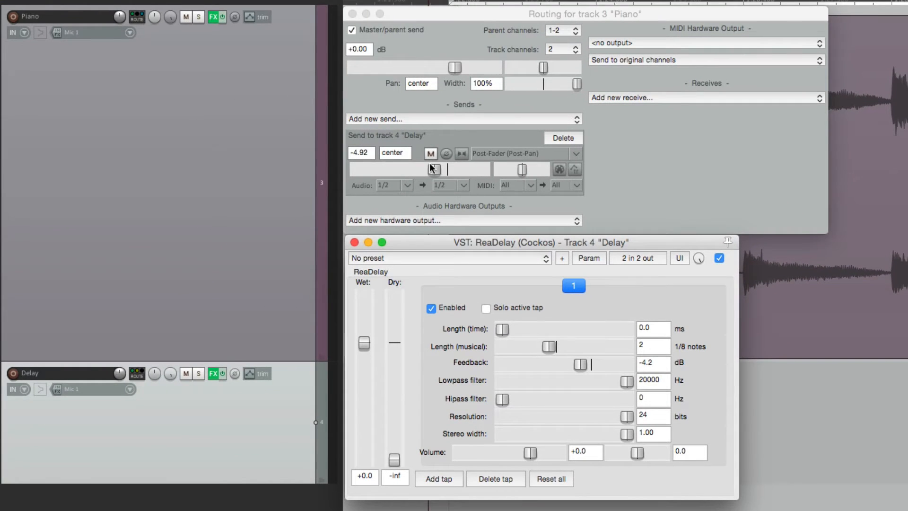
With the Piano's Delay send at 0 dB and its master/parent send off, lower ReaDelay's lowpass filter to about 1885 Hz.
click(432, 168)
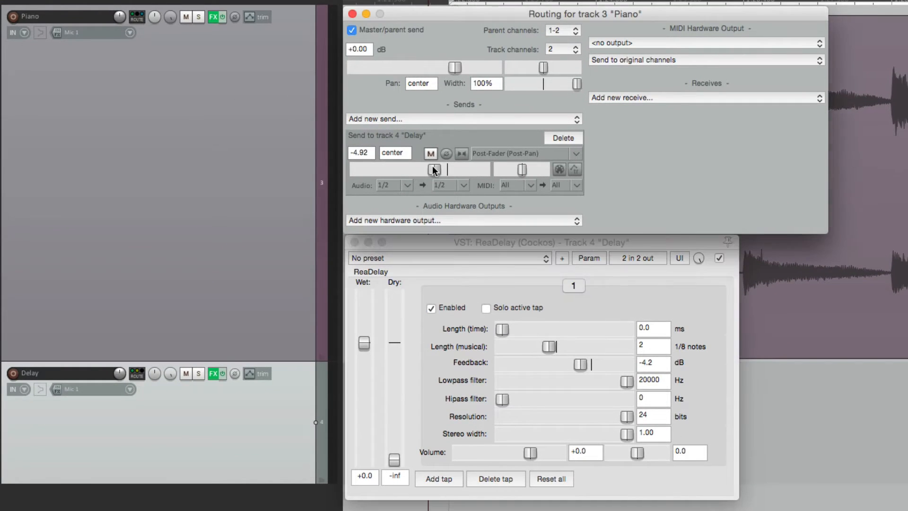
double_click(432, 167)
click(352, 30)
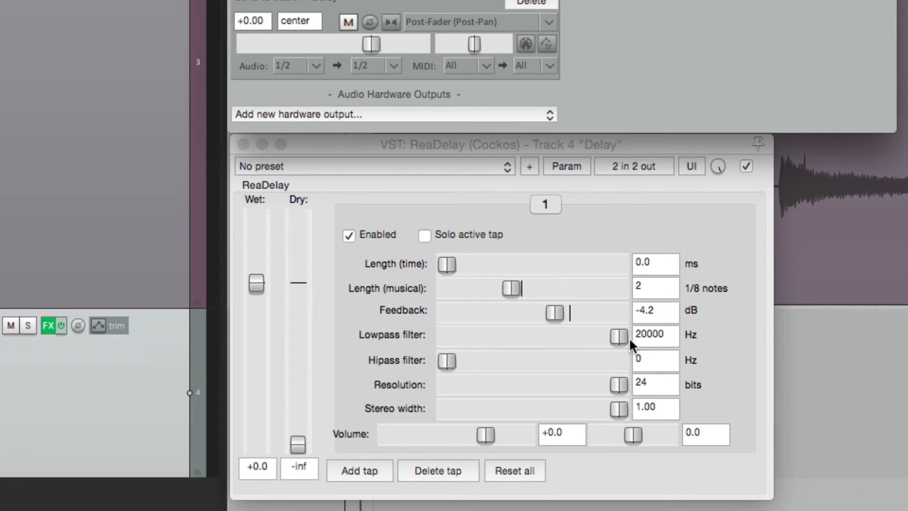
drag(618, 334, 498, 345)
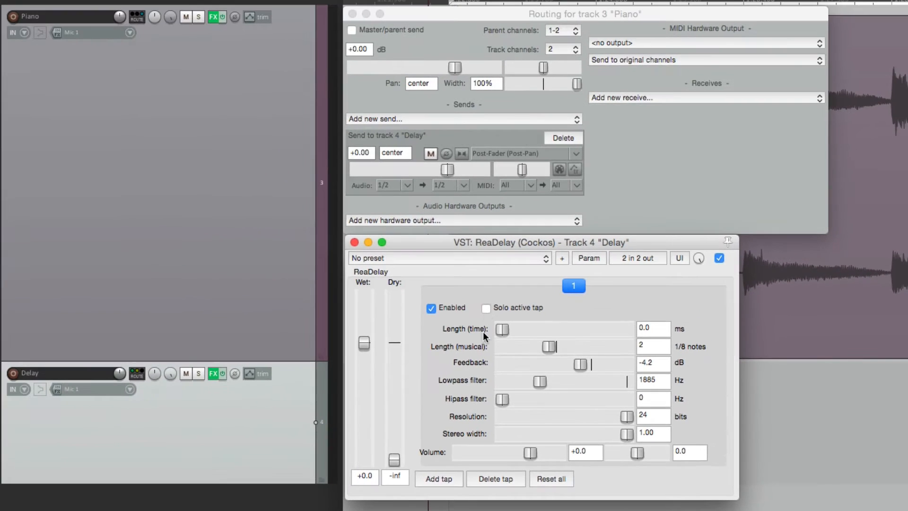
Re-enable the Piano's master/parent send and lower its send to the Delay track to about -5.33 dB.
click(352, 30)
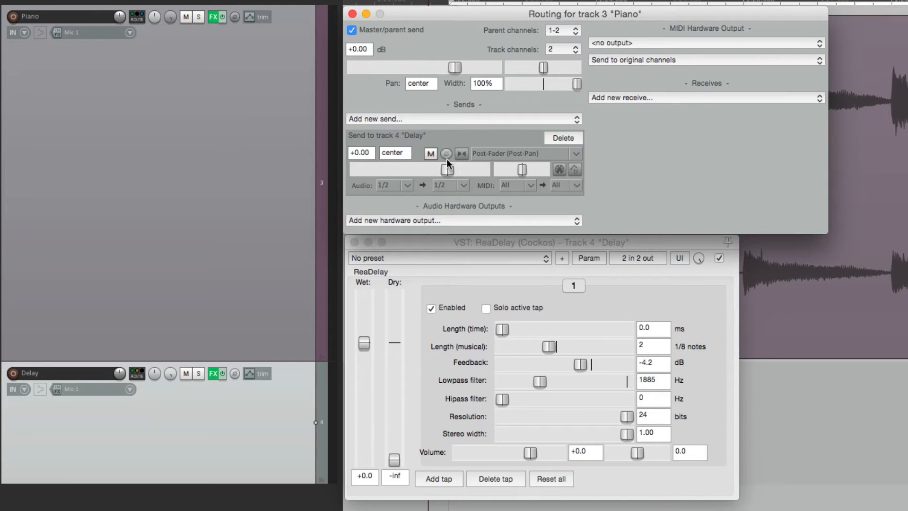
drag(446, 169, 431, 170)
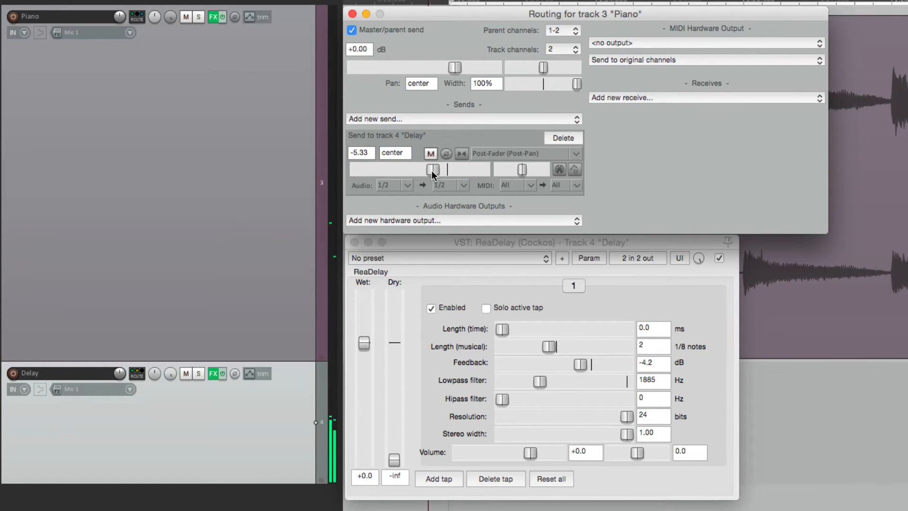
click(431, 309)
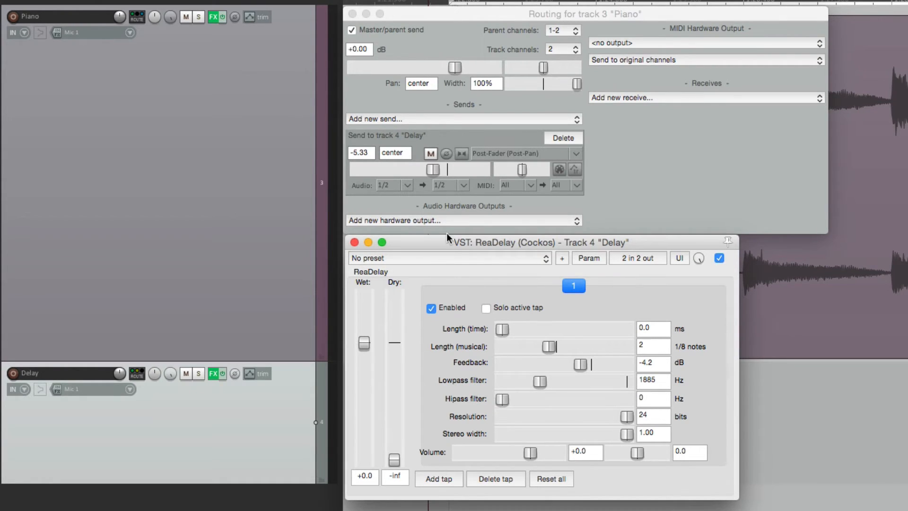
With the Piano's master/parent send off and Delay send at 0 dB, set ReaDelay's hipass to about 1220 Hz and lowpass to about 2450 Hz.
click(351, 30)
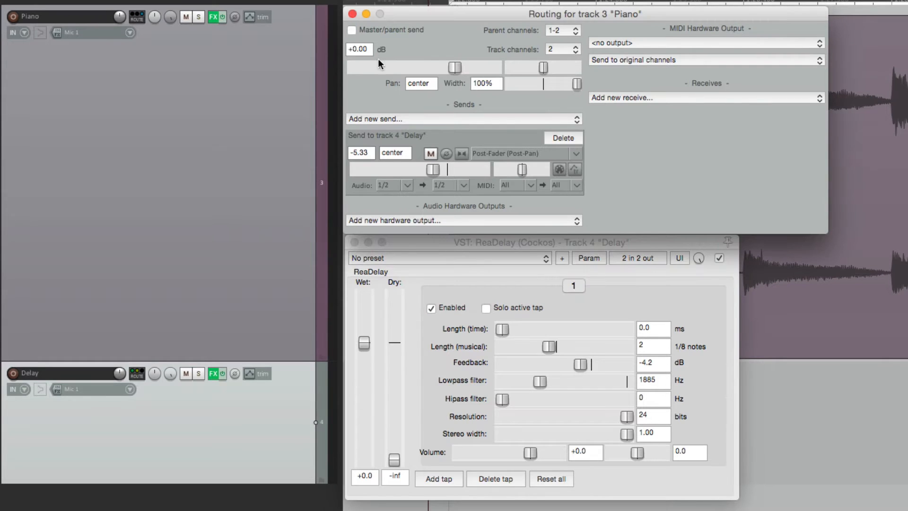
double_click(433, 170)
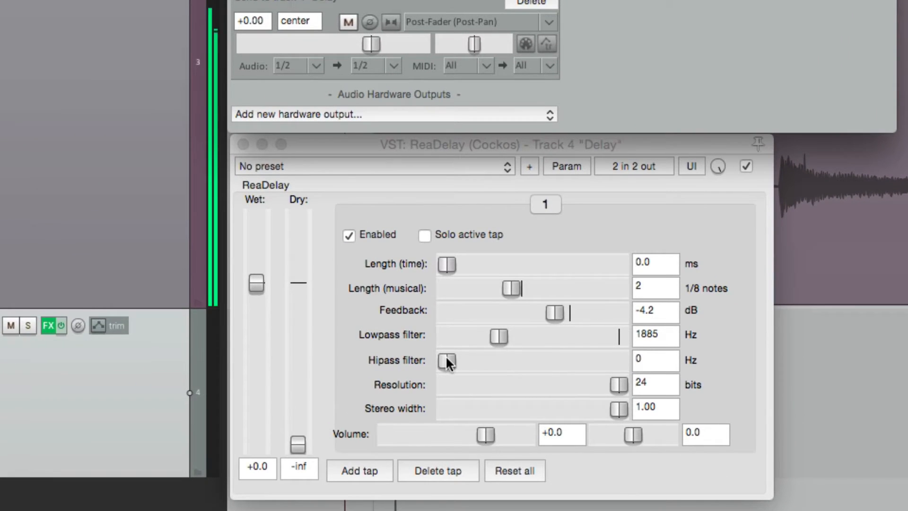
drag(446, 358, 508, 340)
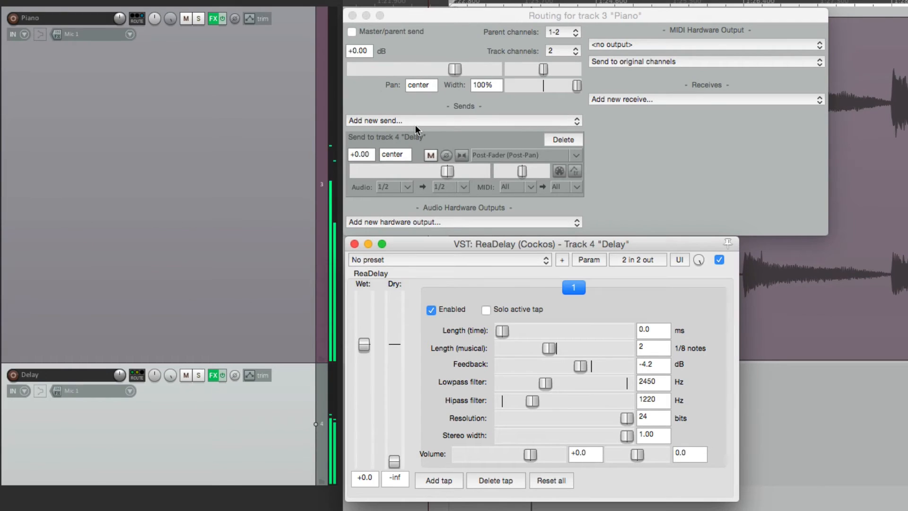
Restore the Piano's master/parent send with the Delay send at about -4.22 dB, and compare the sound with the delay tap off and on.
click(351, 32)
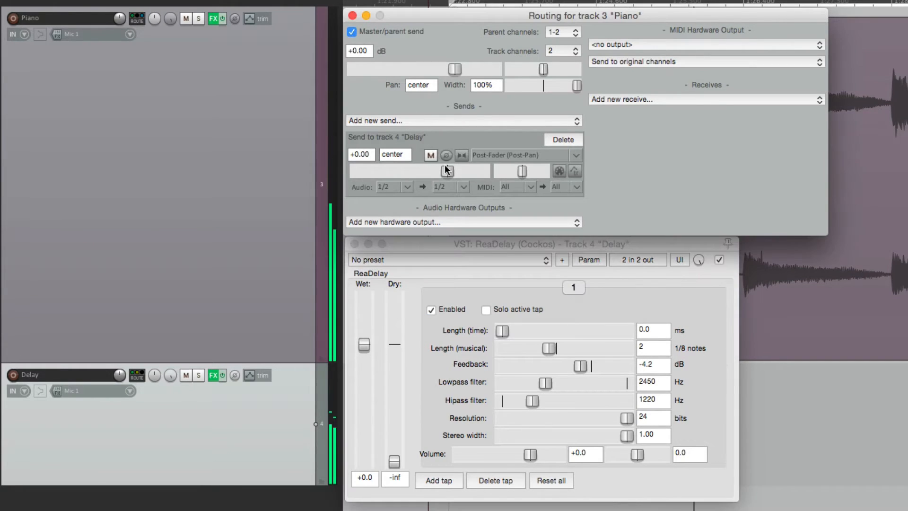
drag(445, 169, 436, 175)
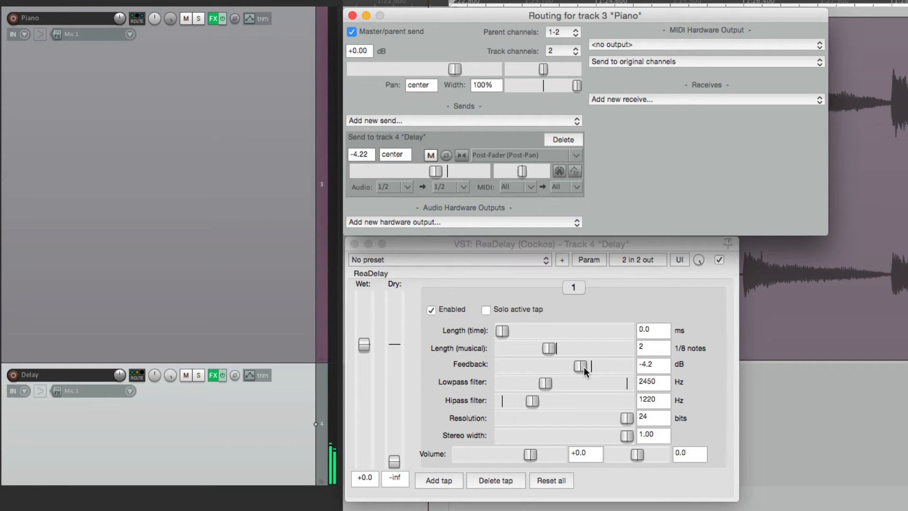
click(431, 310)
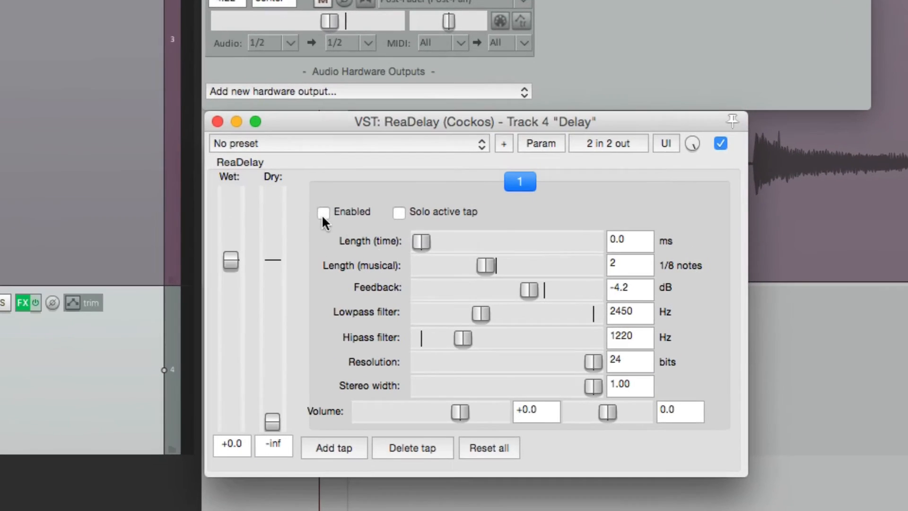
click(431, 310)
Widen ReaDelay's filter range by setting the hipass to about 506 Hz and the lowpass to about 4418 Hz.
drag(482, 313, 449, 339)
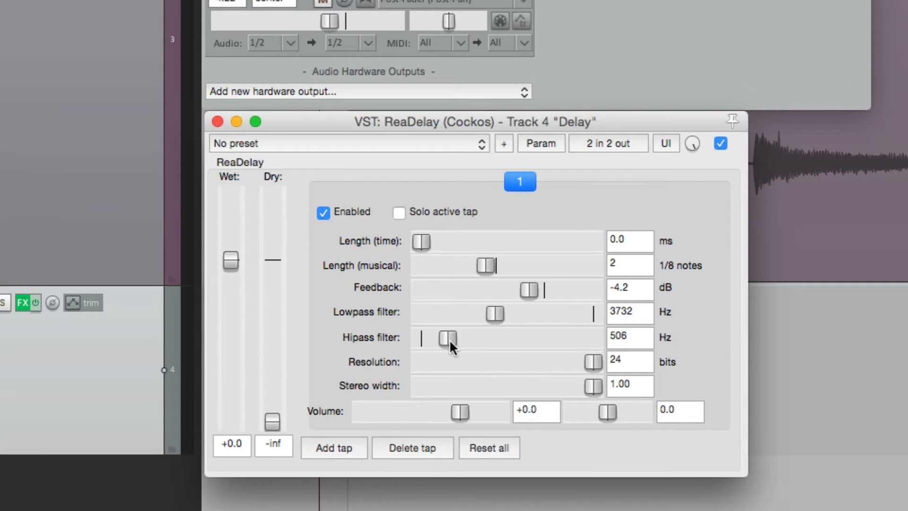
drag(497, 314, 502, 320)
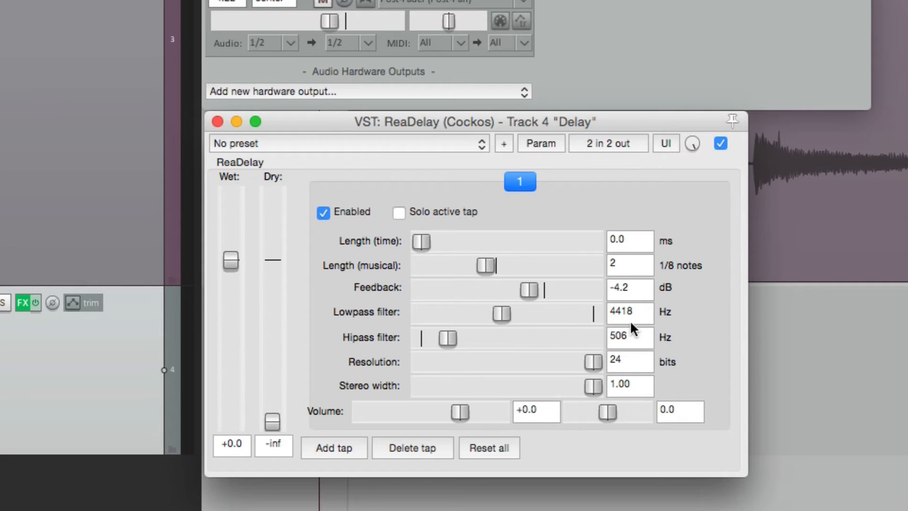
Try a musical delay length of 4 eighth notes in ReaDelay, then disable the tap.
double_click(632, 264)
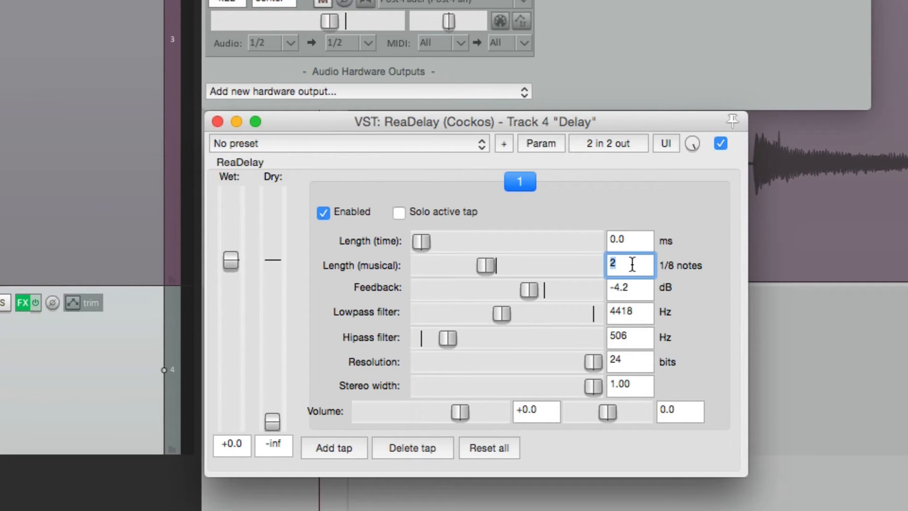
text(4)
key(Return)
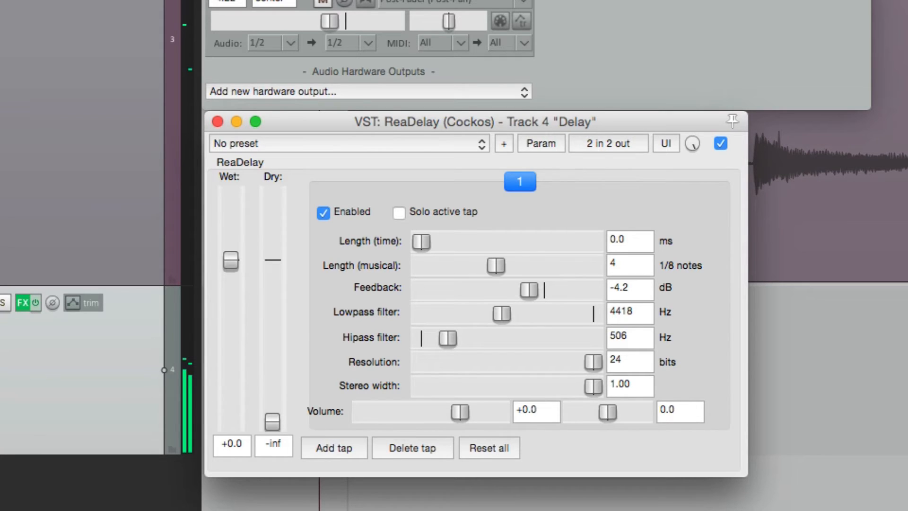
click(322, 214)
Set the musical delay length to 3 eighth notes with the tap re-enabled, and slightly raise the Piano's send to the Delay track.
double_click(620, 265)
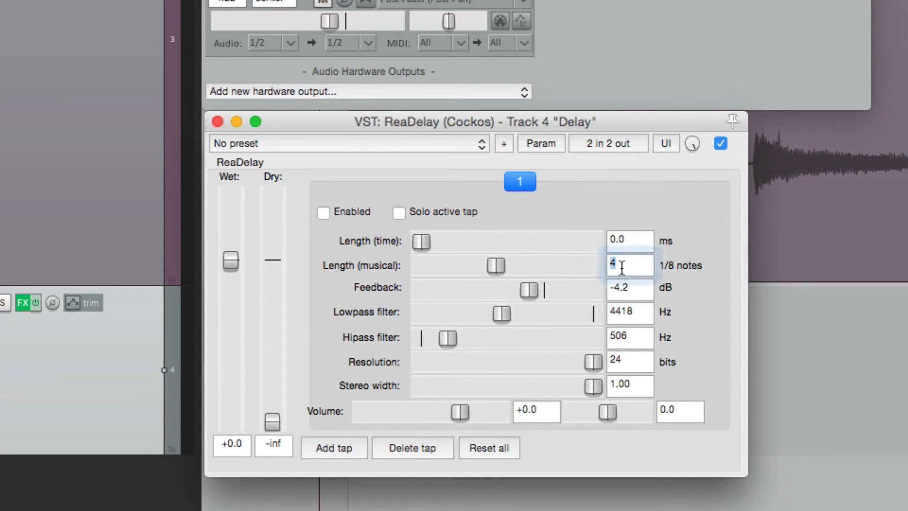
text(3)
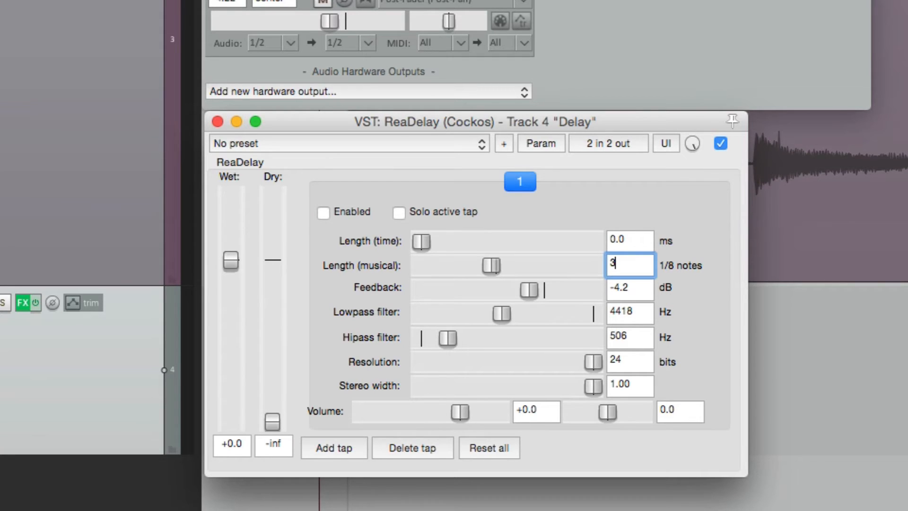
click(323, 212)
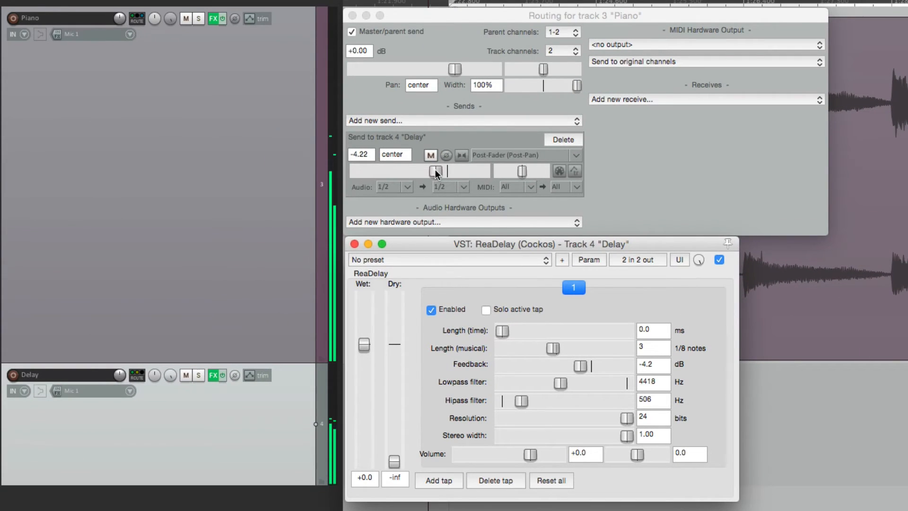
drag(435, 171, 437, 171)
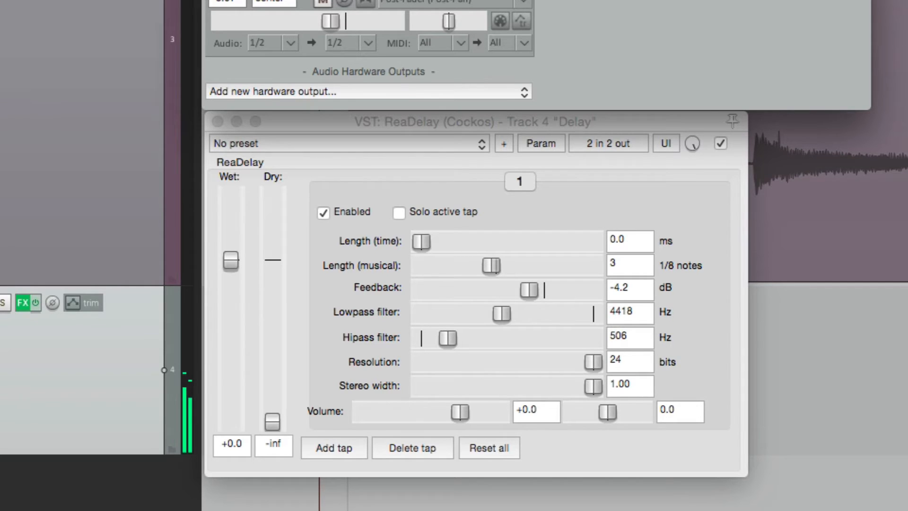
Try the musical delay length at 2 eighth notes for comparison.
click(639, 265)
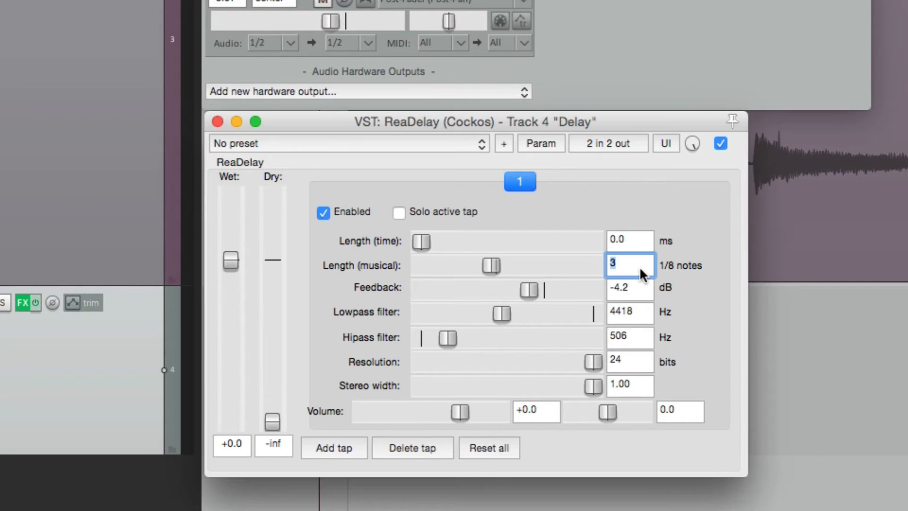
text(2)
key(Return)
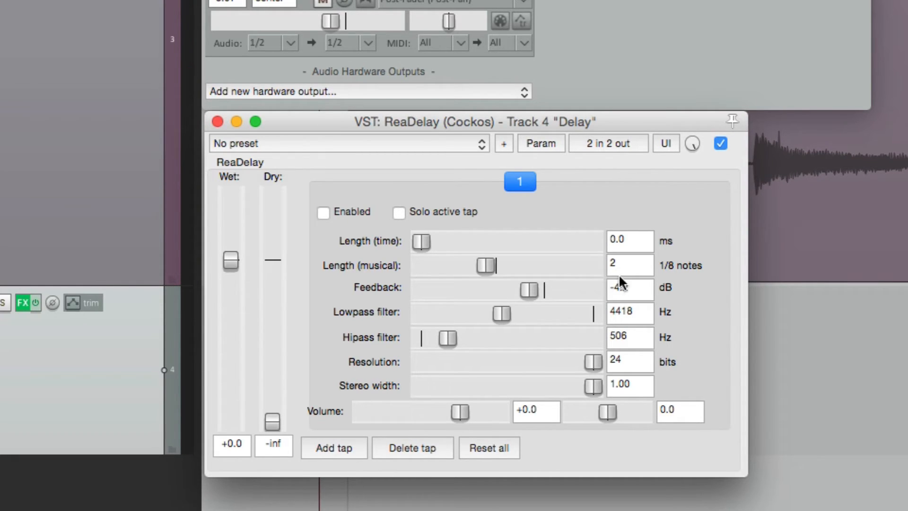
Set the musical delay length to 3 eighth notes and bring the feedback all the way down to -inf.
click(631, 262)
text(3)
key(Return)
key(space)
drag(526, 289, 369, 299)
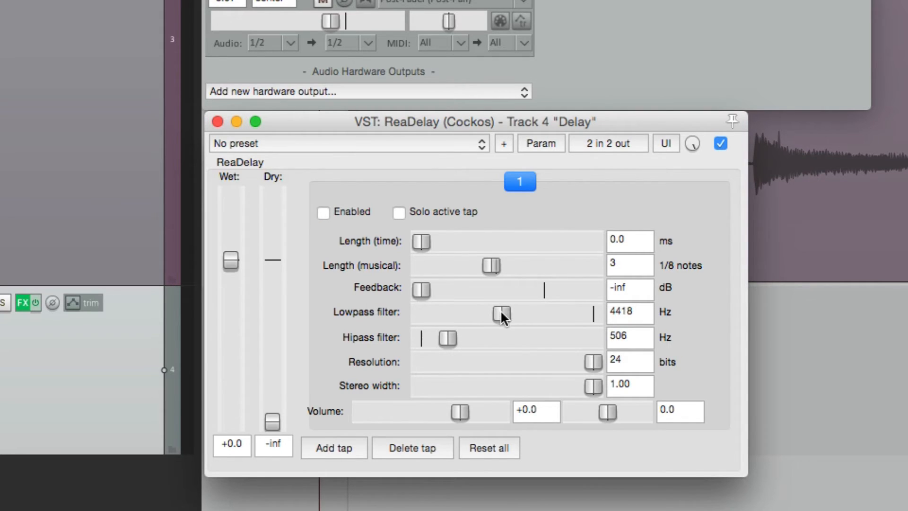
Widen the tap's filter range with the lowpass at about 7224 Hz and the hipass at about 288 Hz.
drag(501, 314, 518, 314)
drag(450, 340, 444, 338)
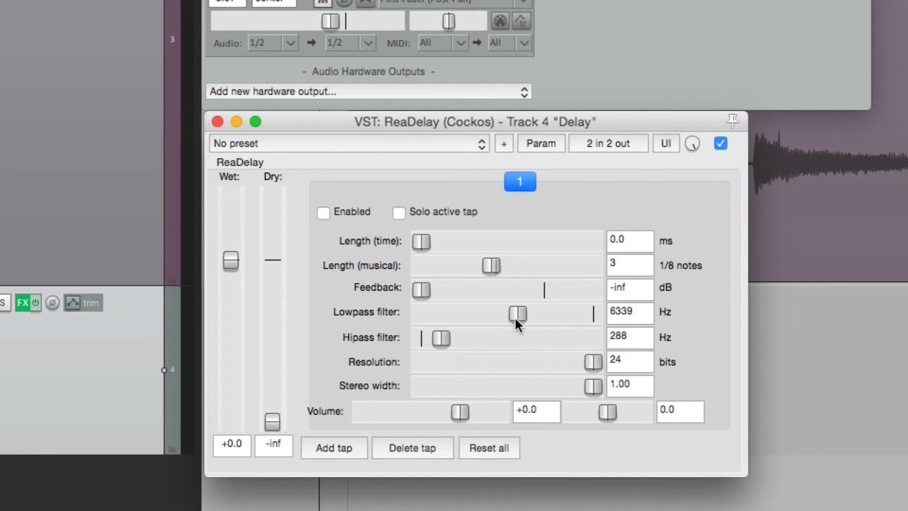
drag(515, 317, 522, 317)
Set the tap's musical length to 2 eighth notes, enable the tap and play the piano to hear the single repeat.
click(633, 264)
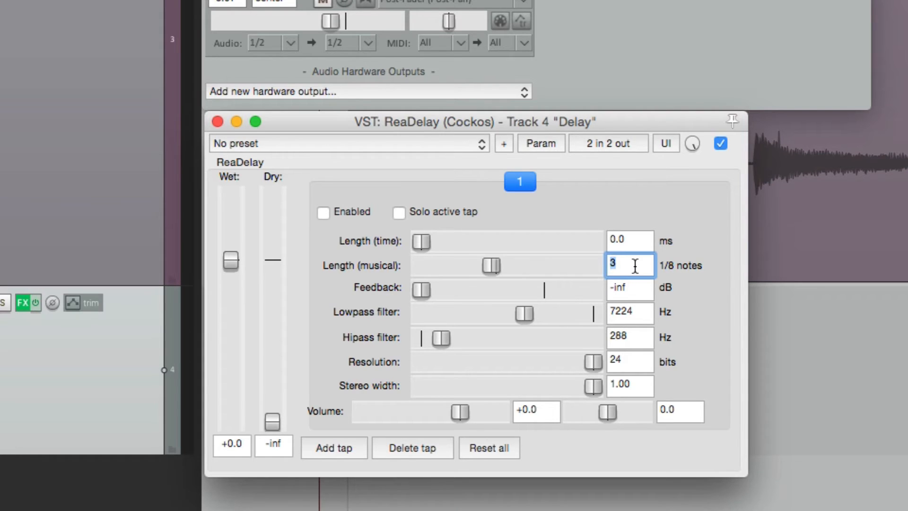
text(2)
key(Return)
click(323, 212)
key(space)
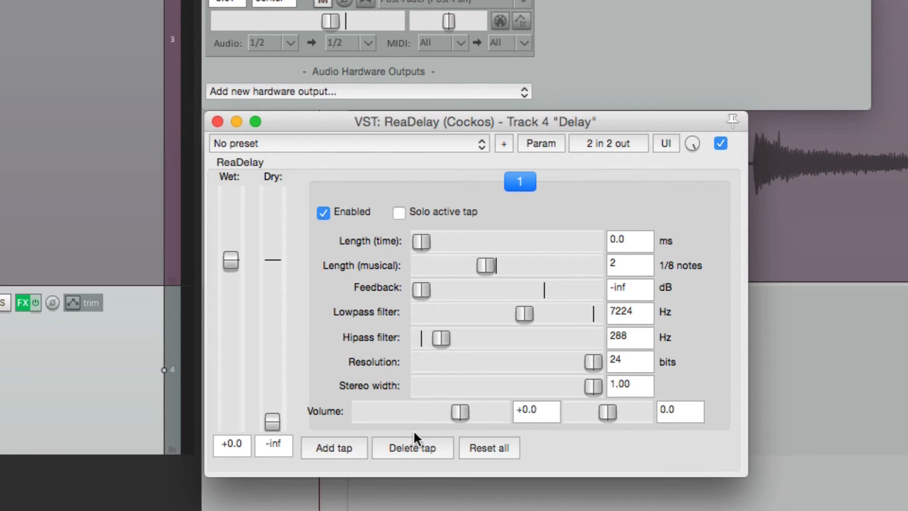
Add a second delay tap with a musical length of 4 eighth notes and play back both taps.
click(350, 449)
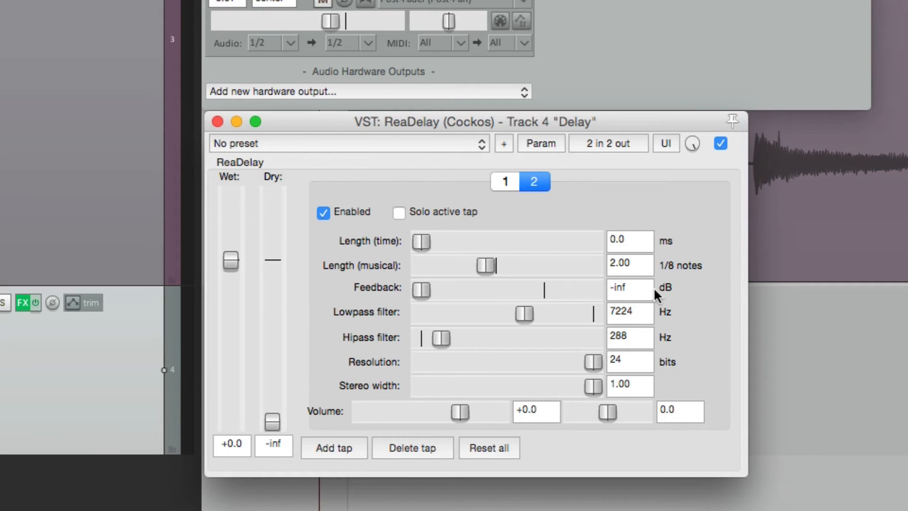
double_click(640, 263)
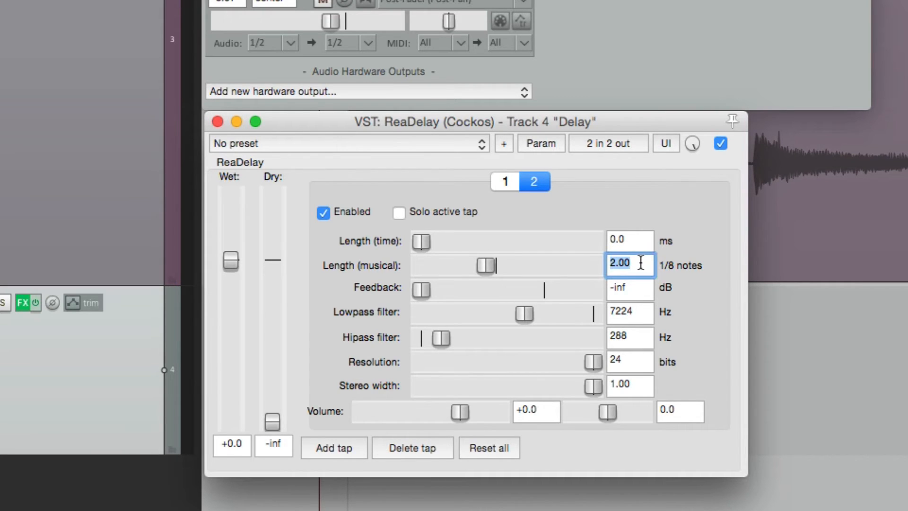
text(4)
key(Return)
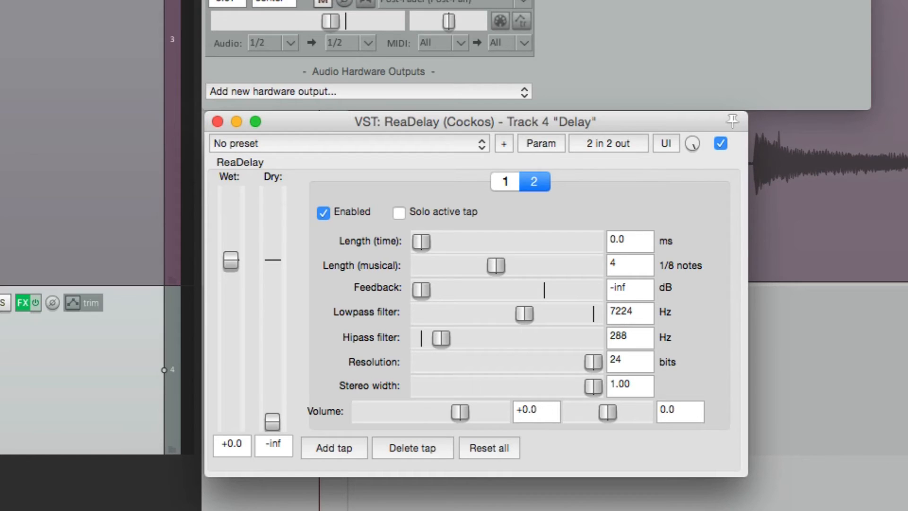
click(497, 182)
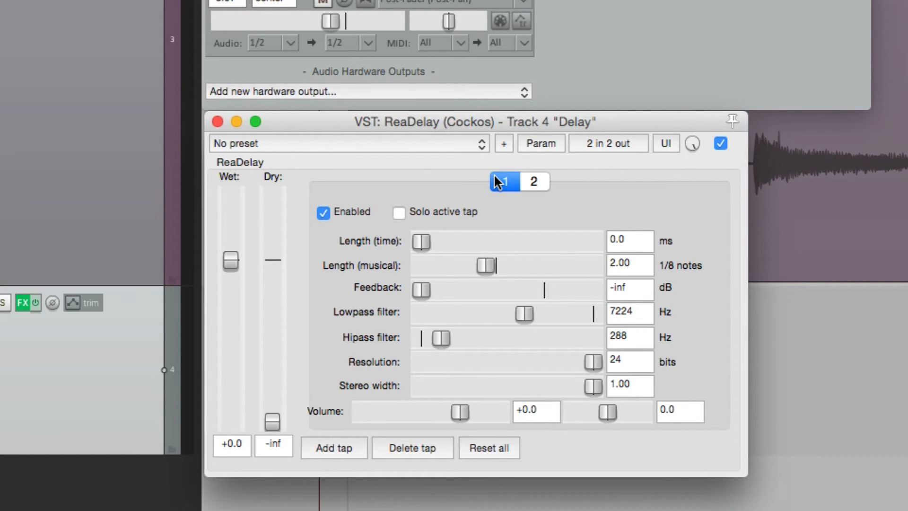
key(space)
Set tap 2's volume to -3 dB, its lowpass to about 4494 Hz and its hipass to about 816 Hz, and audition it.
click(534, 184)
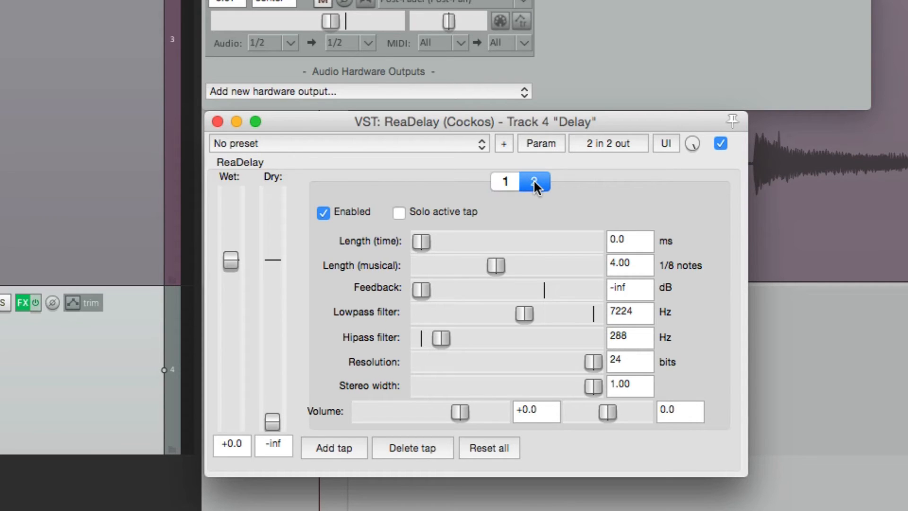
click(538, 410)
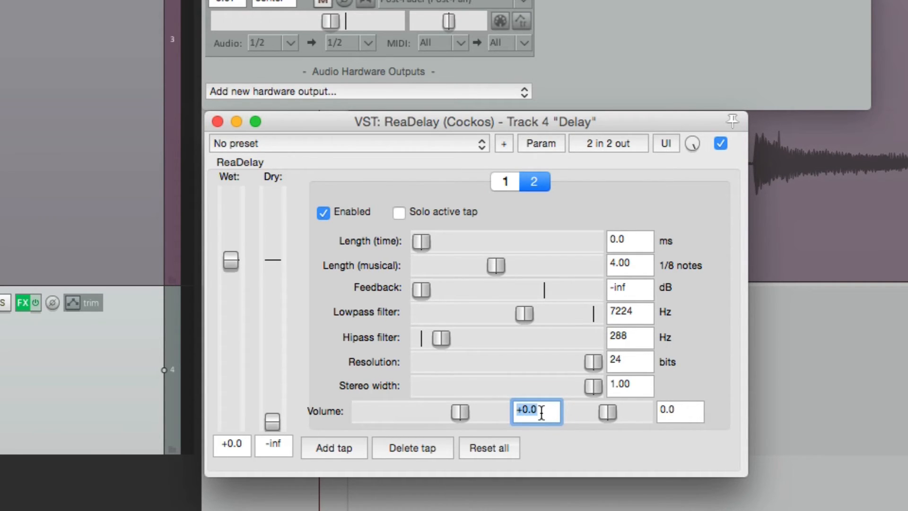
text(-3)
key(Return)
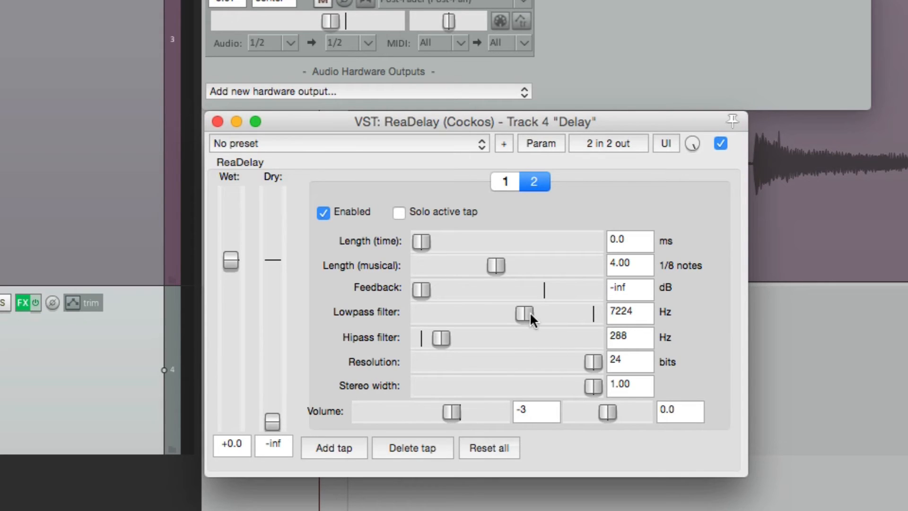
drag(524, 316, 450, 342)
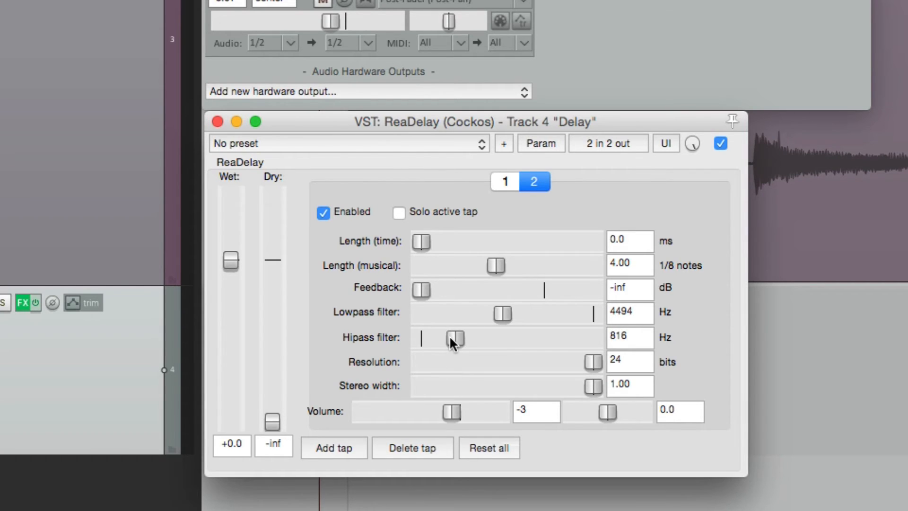
key(space)
Add a third delay tap with a musical length of 6 eighth notes.
click(348, 453)
click(631, 263)
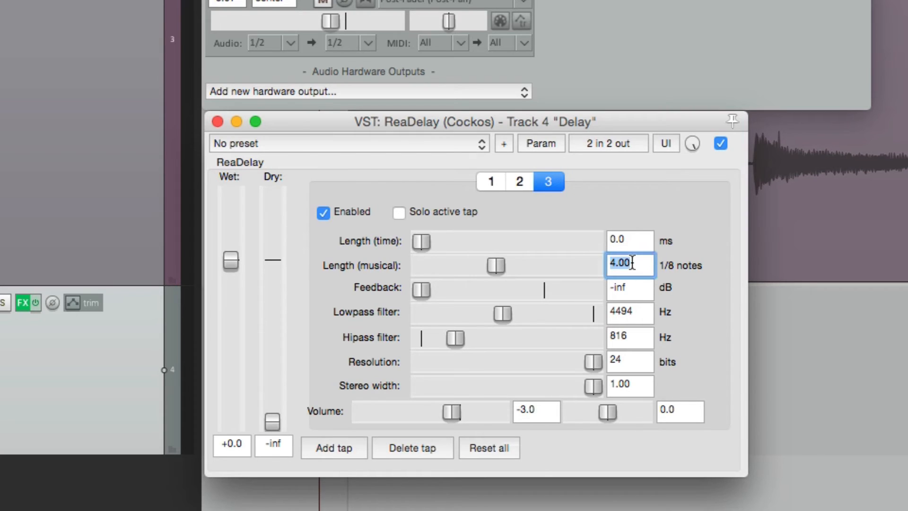
text(6)
key(Return)
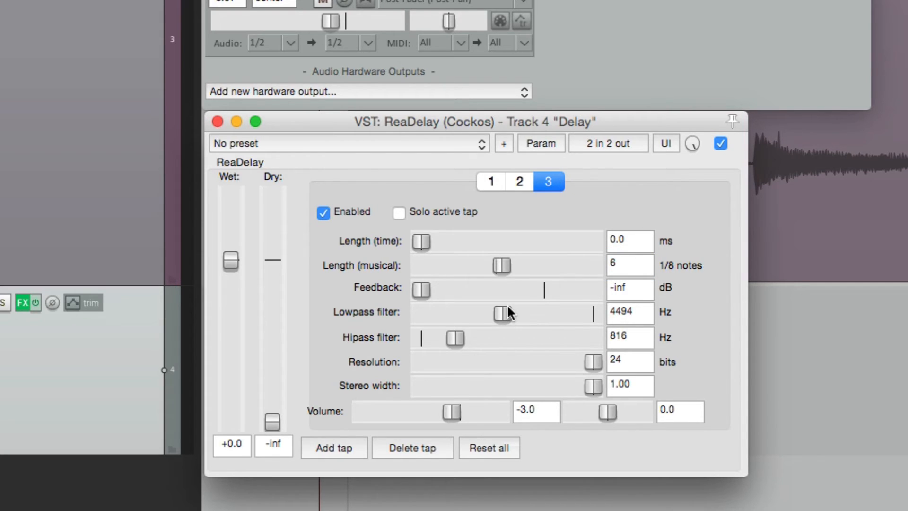
Set tap 3's lowpass to about 2723 Hz, hipass to about 995 Hz and volume to -6 dB, and audition the result.
drag(506, 308, 459, 344)
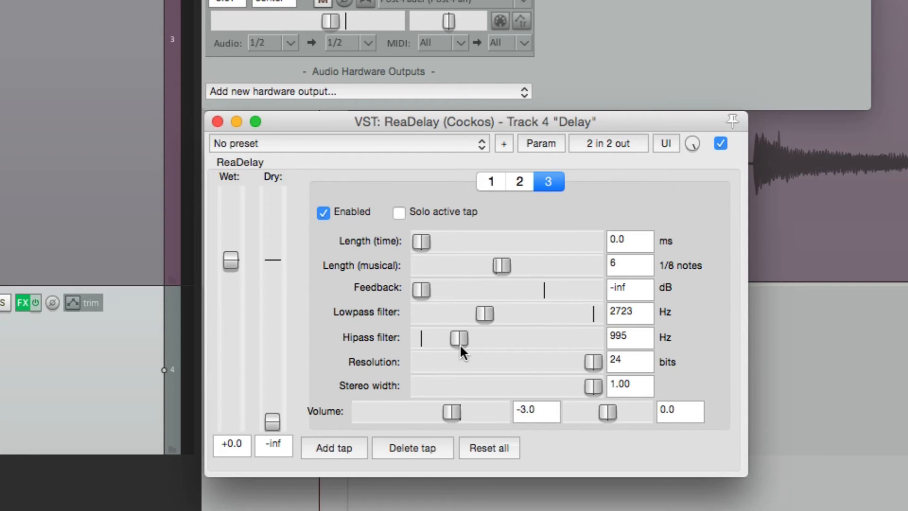
click(538, 413)
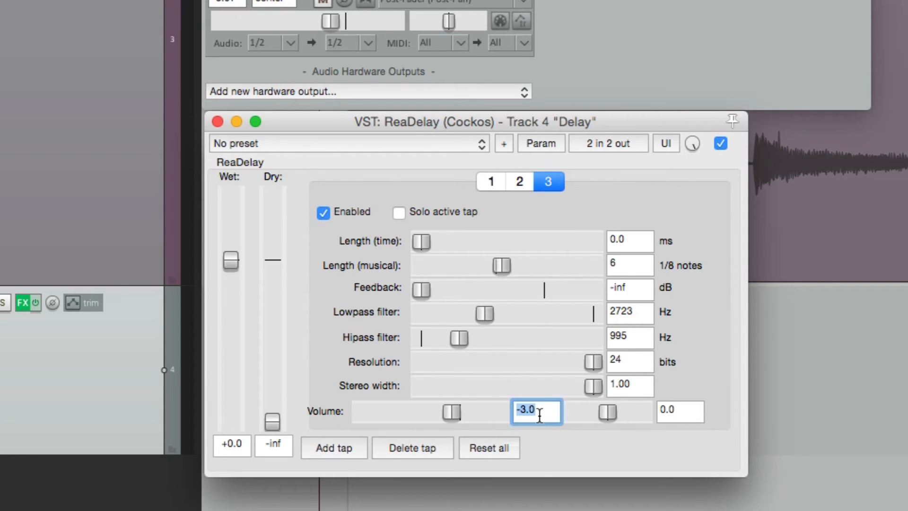
text(-6)
key(Return)
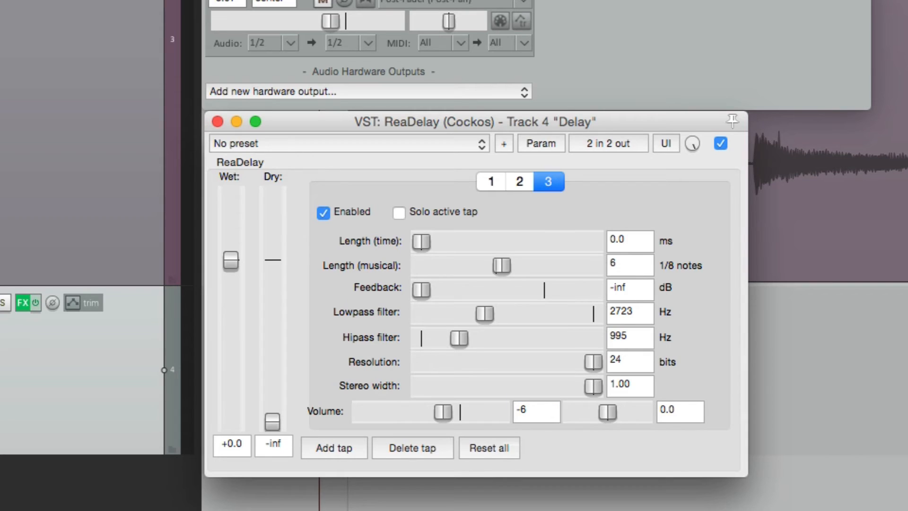
key(space)
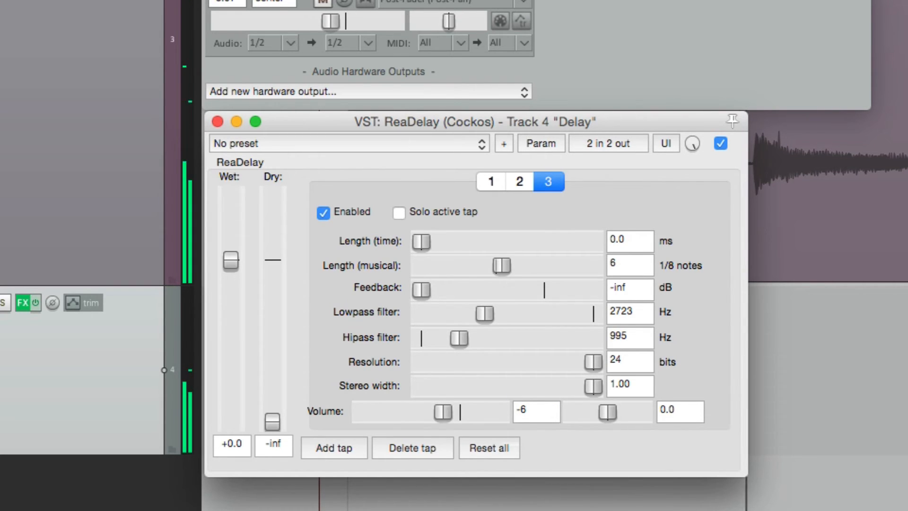
key(space)
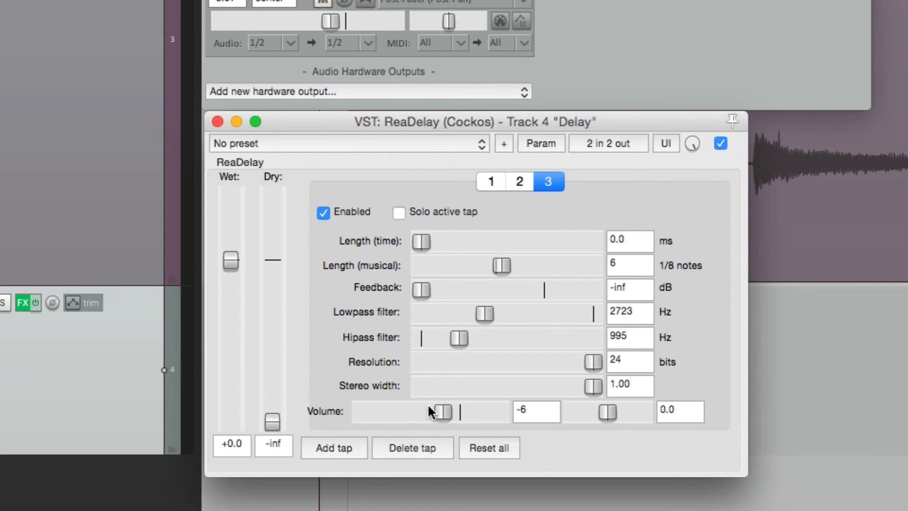
Add a fourth delay tap with a musical length of 8 eighth notes.
click(341, 444)
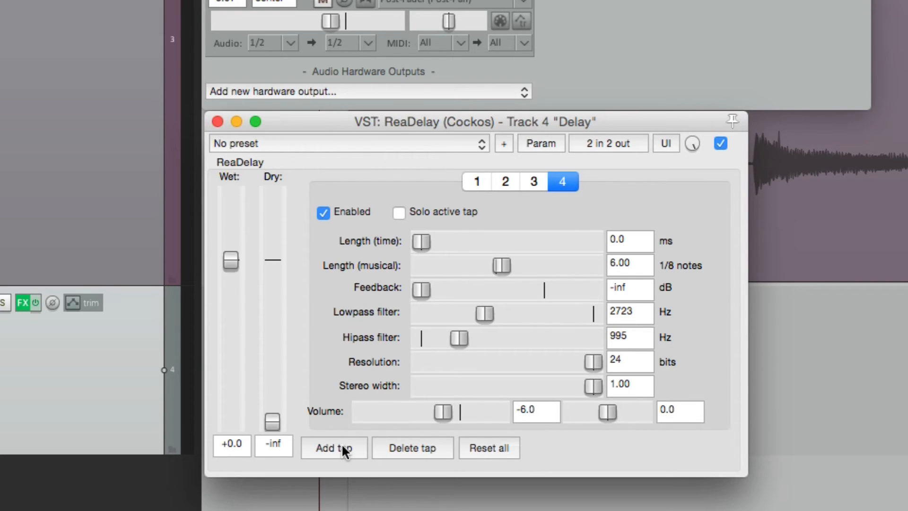
double_click(635, 263)
text(8)
key(Return)
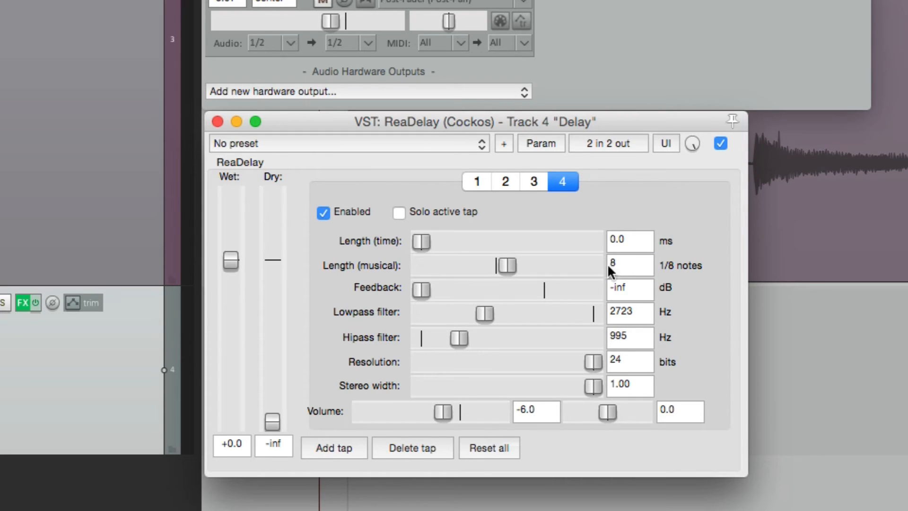
Set tap 4's lowpass to about 1897 Hz and its volume to -9 dB, and audition all the taps.
drag(484, 314, 474, 322)
click(548, 415)
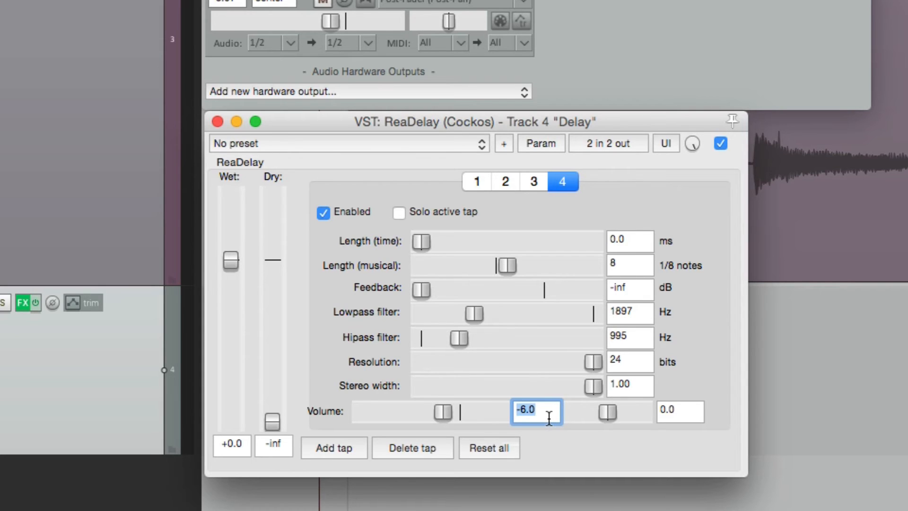
text(-9)
key(Return)
key(space)
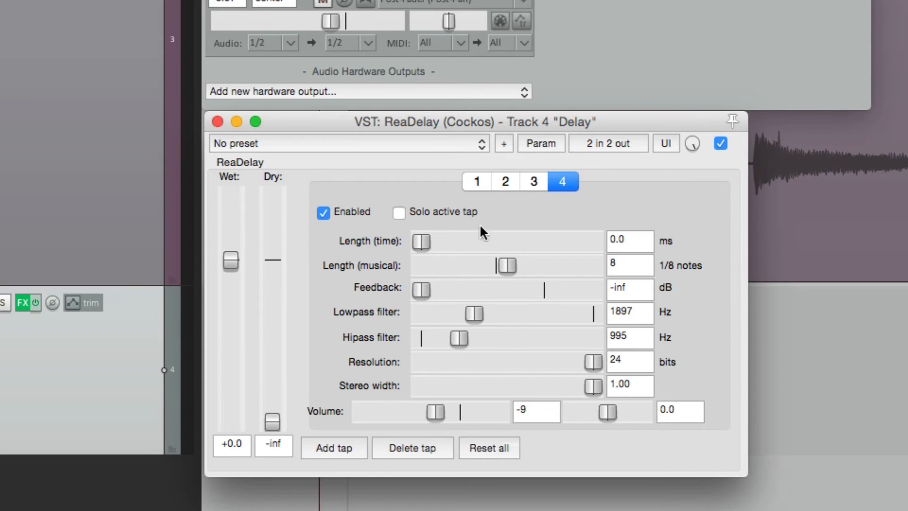
Alternate the taps' panning, with tap 1 fully left, tap 2 fully right and tap 3 fully left at -1.0.
click(477, 178)
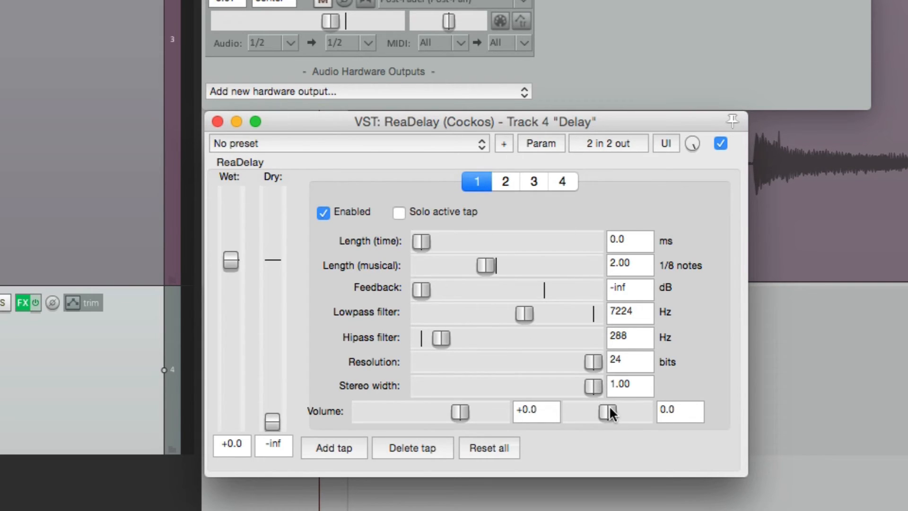
drag(608, 409, 544, 424)
click(506, 181)
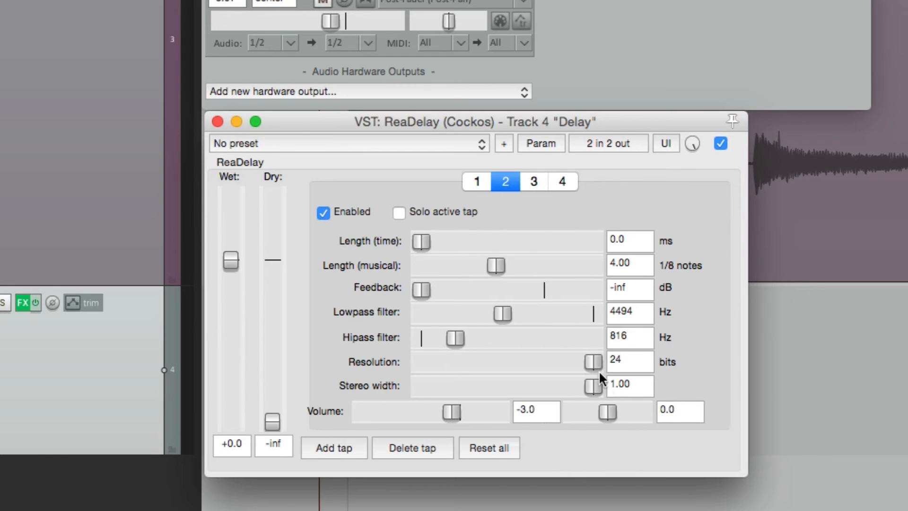
drag(610, 407, 678, 419)
click(541, 190)
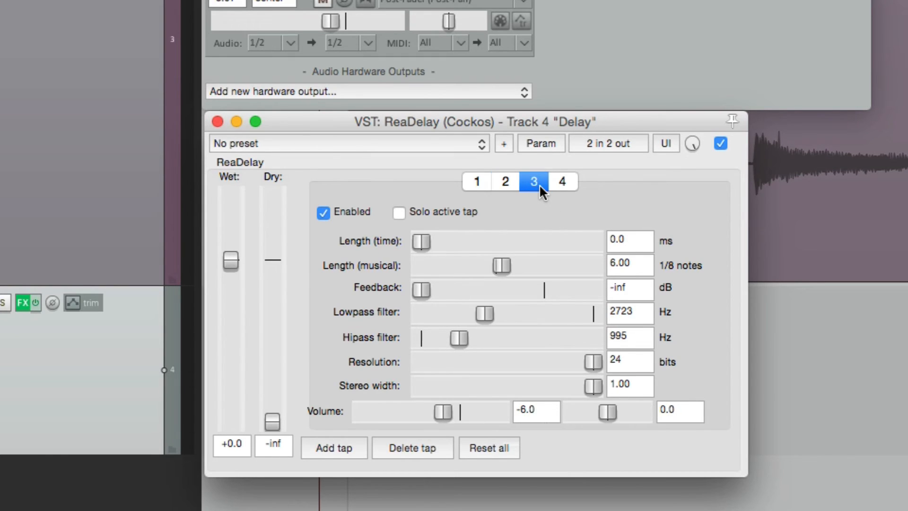
drag(606, 405, 552, 405)
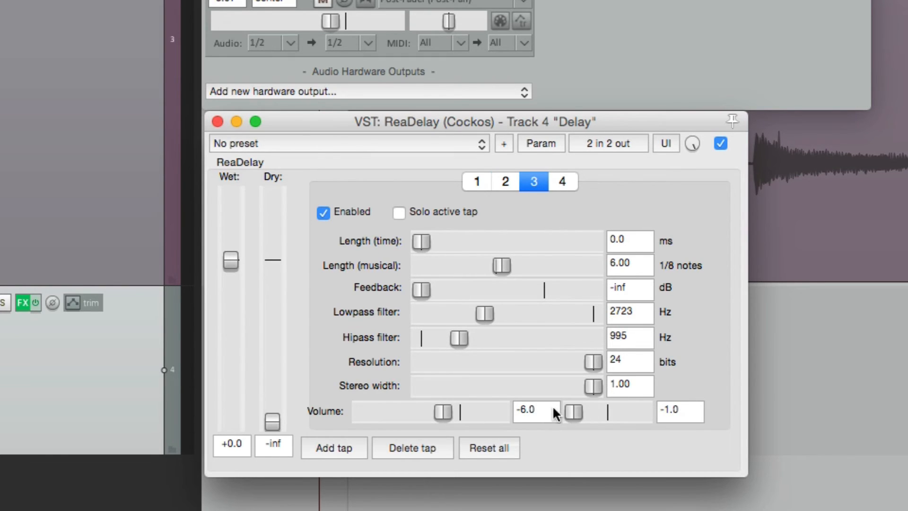
Pan tap 4 fully right at 1.0 and audition the alternating taps.
click(563, 186)
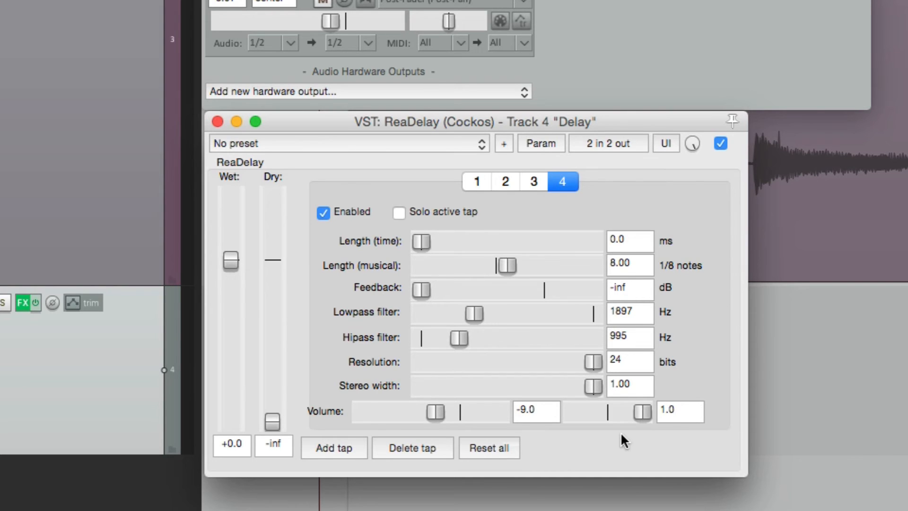
key(space)
Set the musical length of tap 1 to 3 eighth notes and of tap 2 to 6 eighth notes.
click(480, 186)
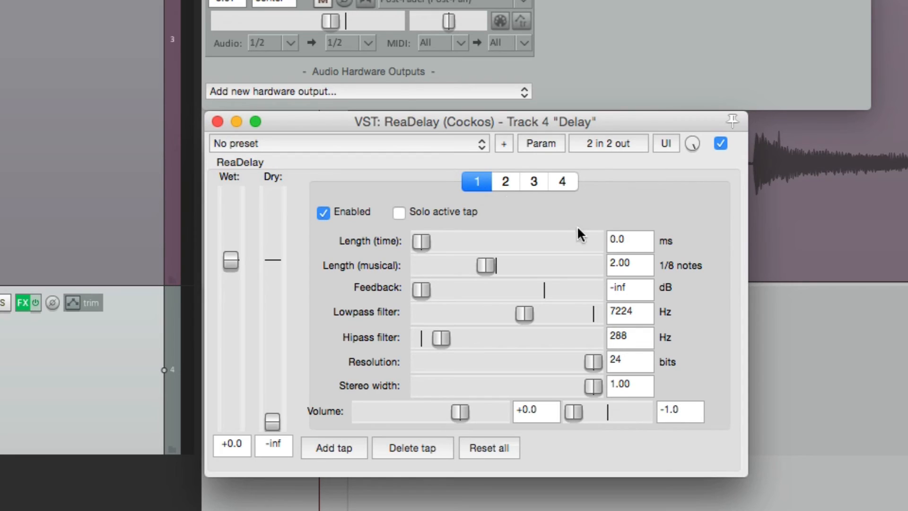
click(639, 263)
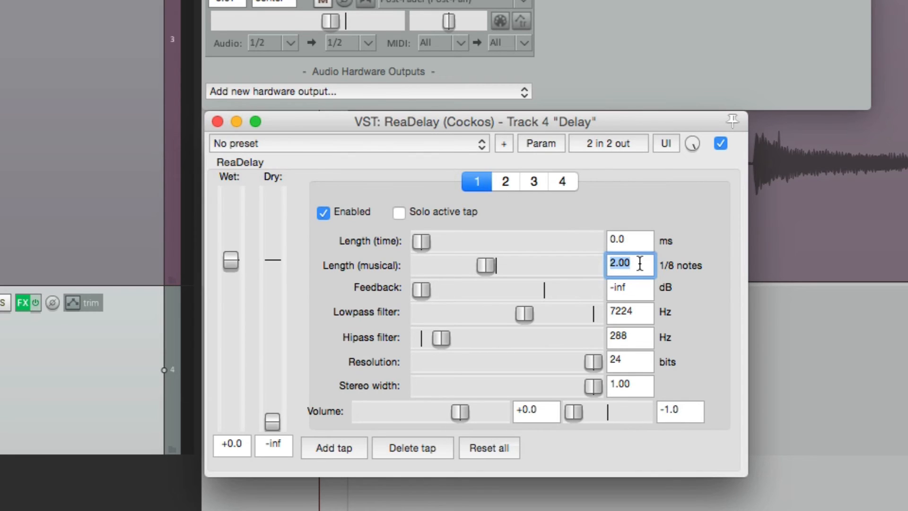
text(3)
key(Return)
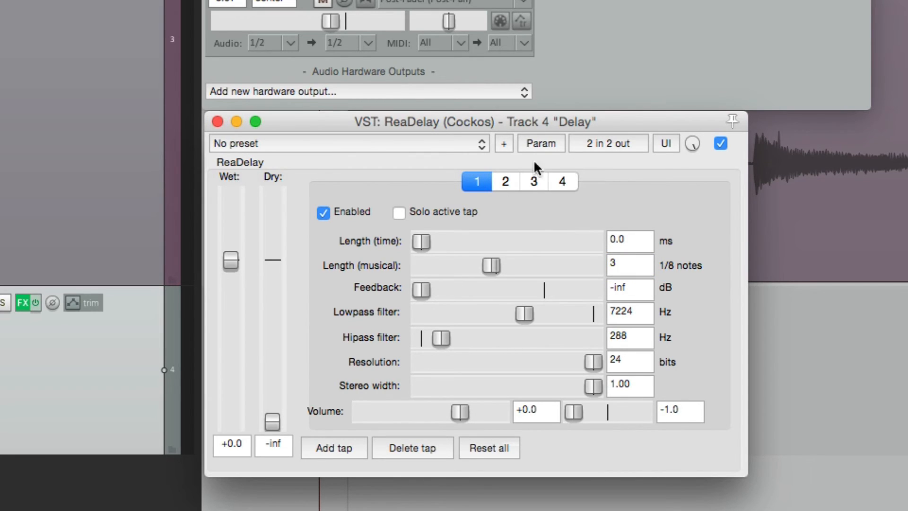
click(505, 187)
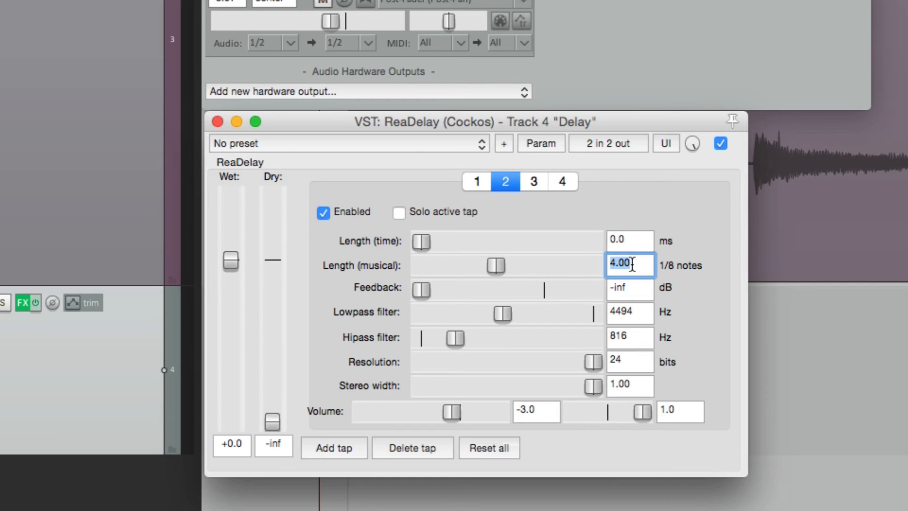
text(6)
Set tap 3's musical length to 9 eighth notes and tap 4's to 12, and audition the rhythm.
click(530, 184)
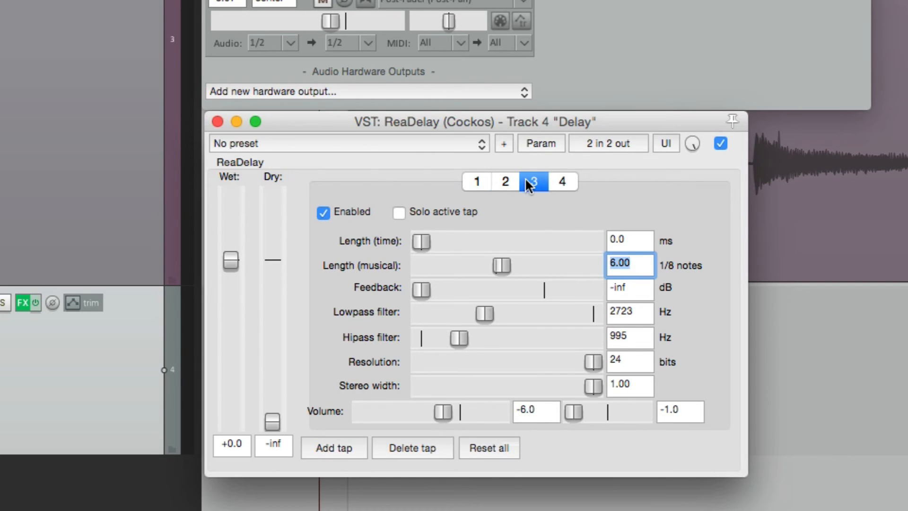
text(9)
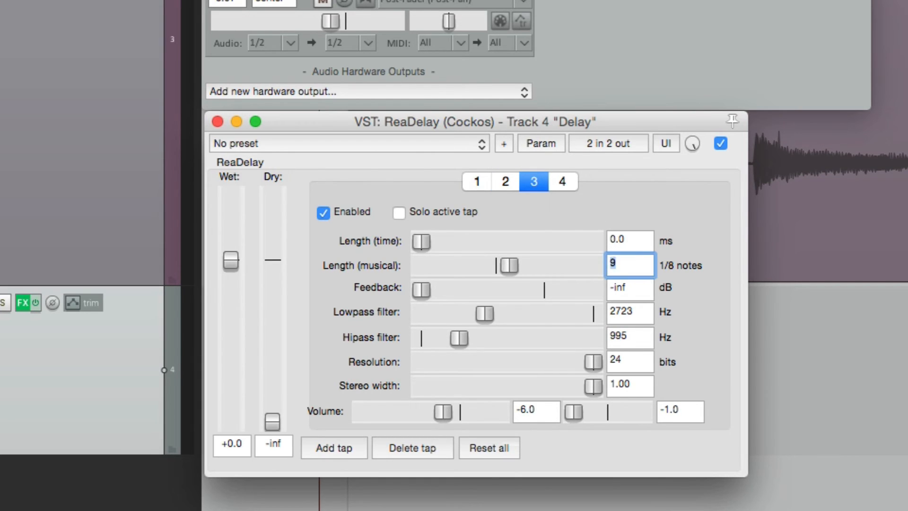
click(571, 180)
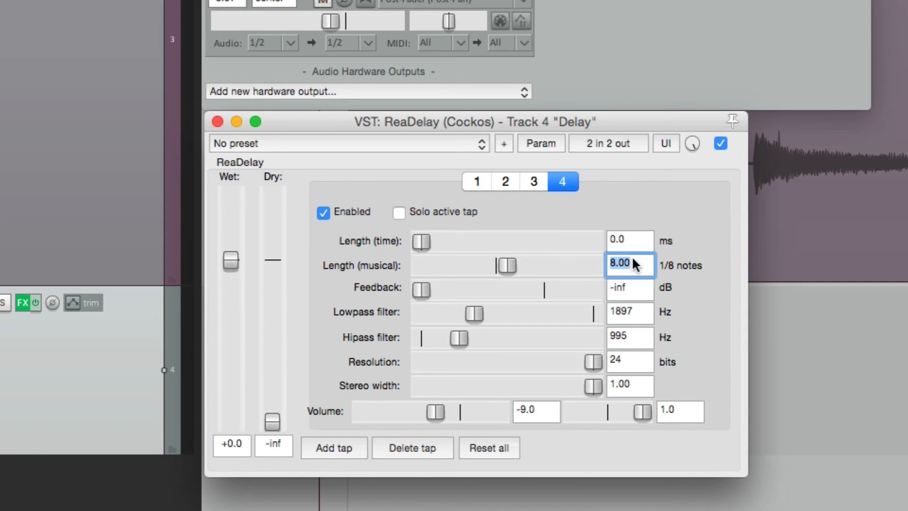
text(12)
key(Return)
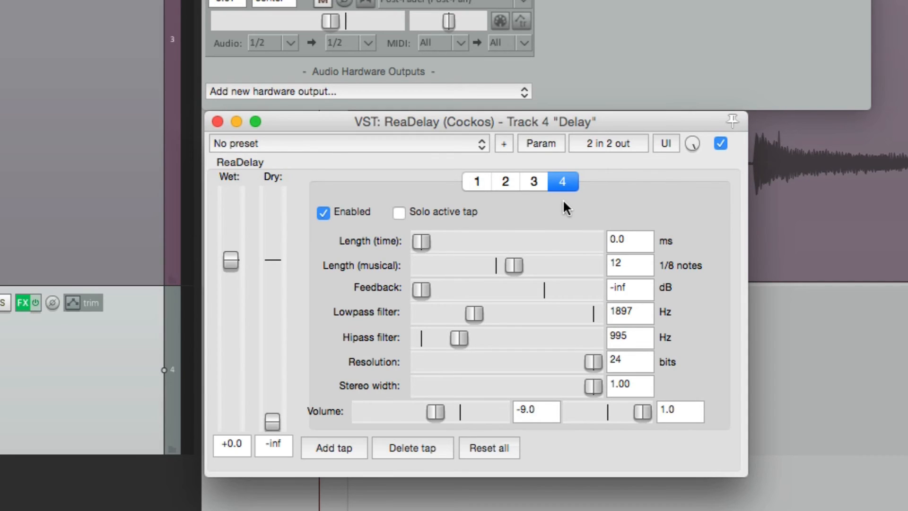
key(space)
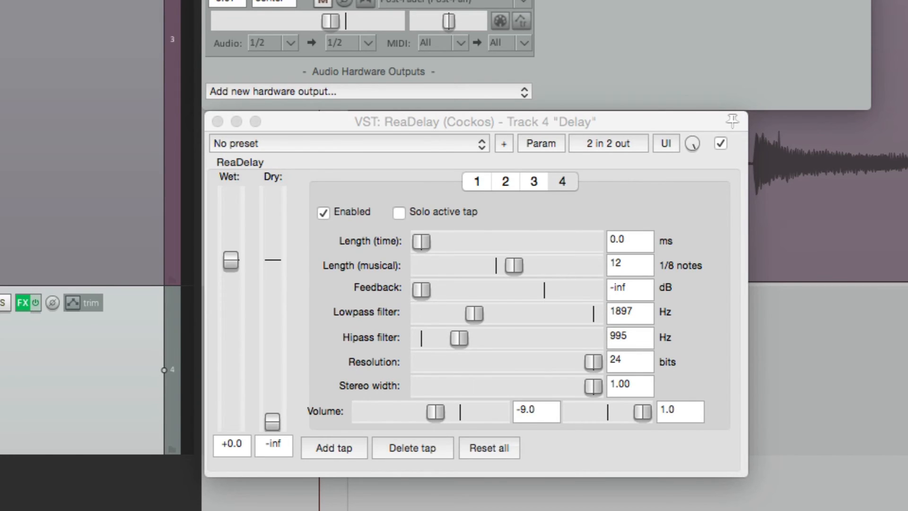
Change the musical length of tap 1 to 2 eighth notes and of tap 2 to 3 eighth notes.
click(475, 184)
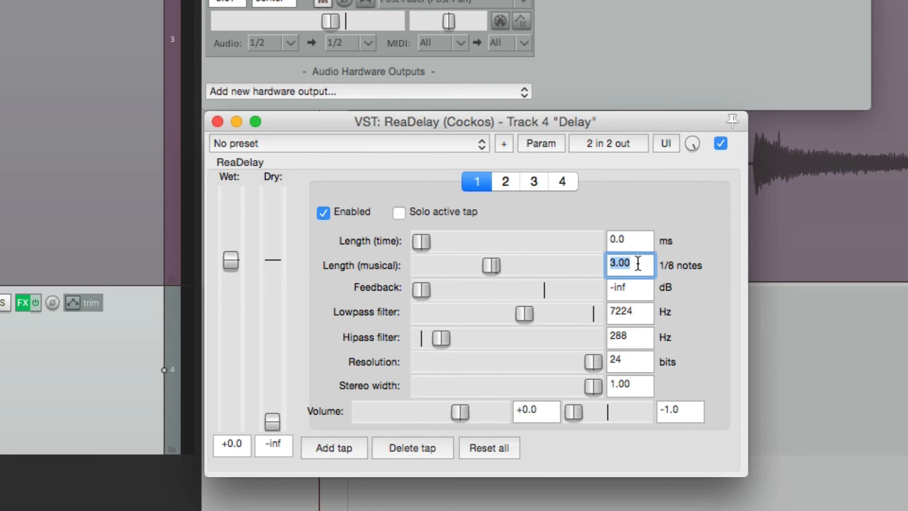
text(2)
key(Return)
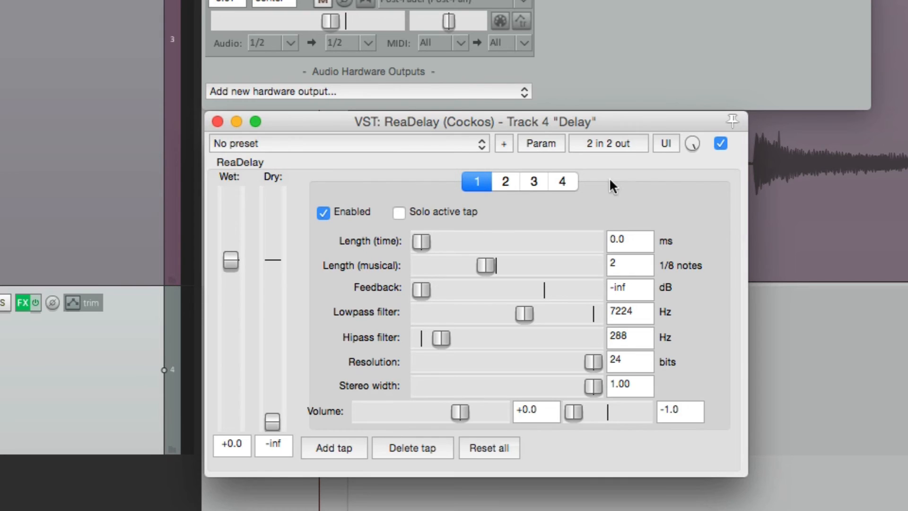
click(507, 184)
click(630, 263)
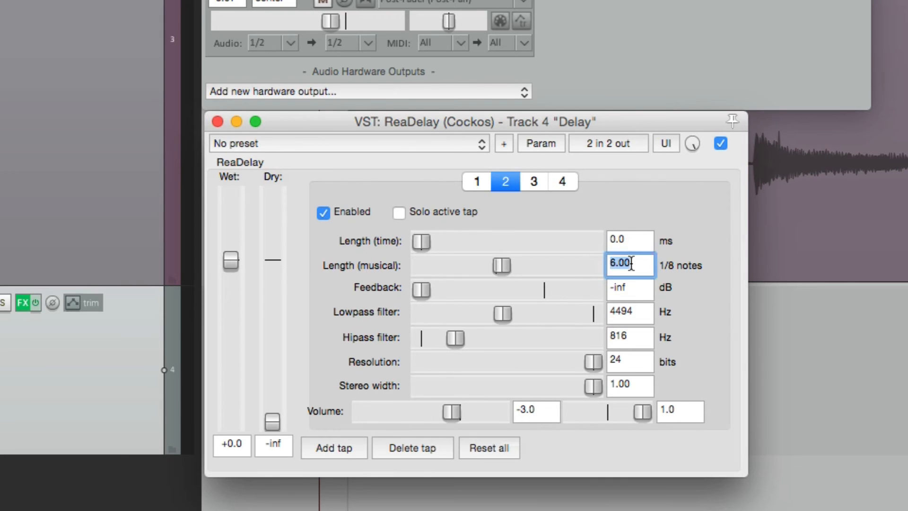
text(3)
key(Return)
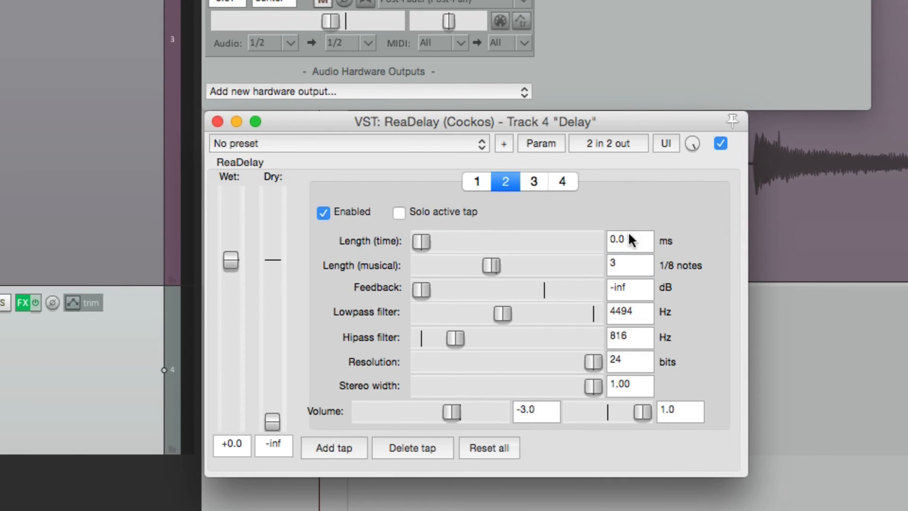
Set tap 3's musical length to 4 eighth notes and tap 4's to 6 eighth notes.
click(538, 184)
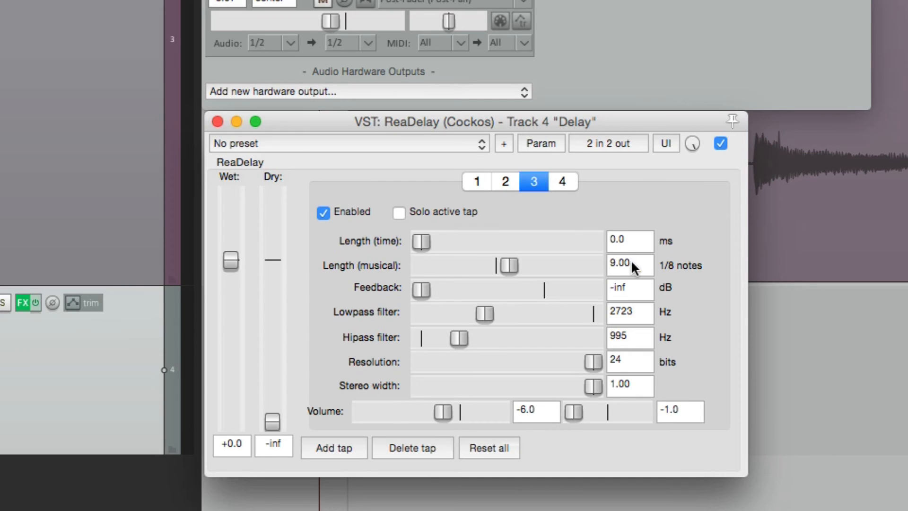
text(4)
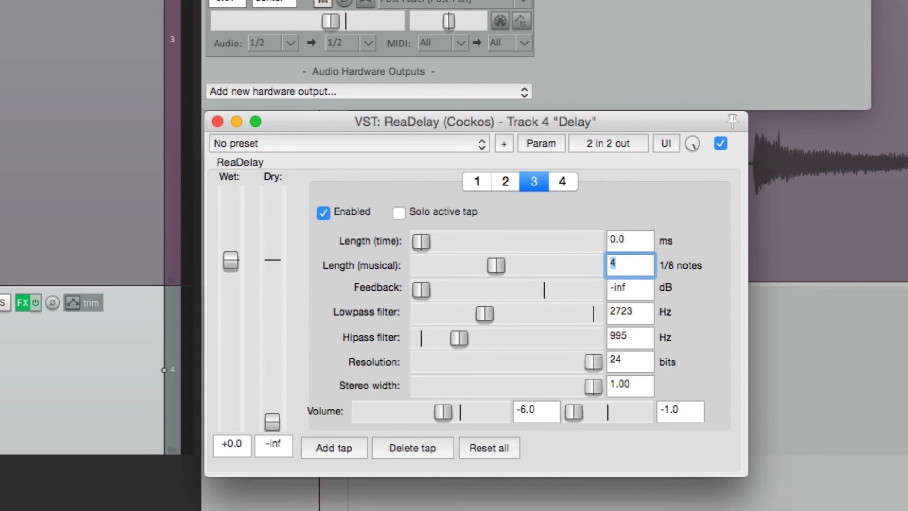
click(561, 182)
text(6)
key(Return)
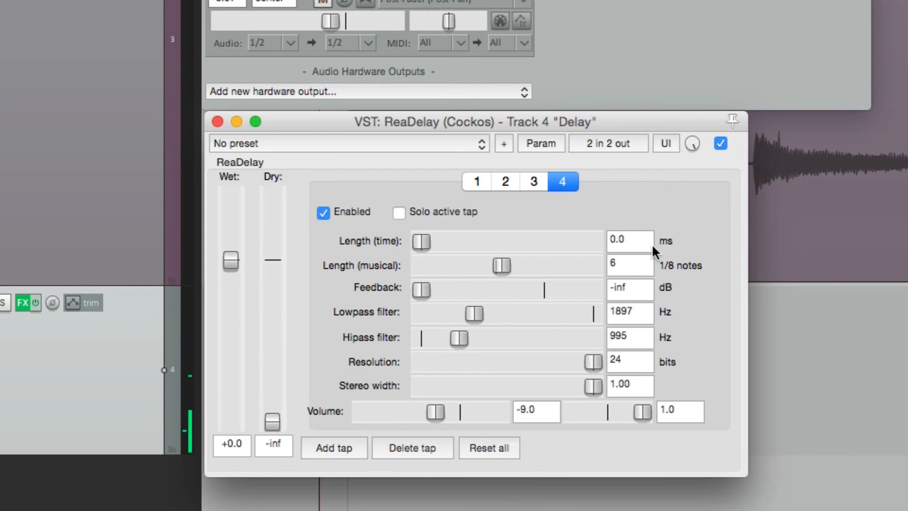
Shorten tap 1's musical length to 1 eighth note and tap 2's to 2 eighth notes.
click(474, 182)
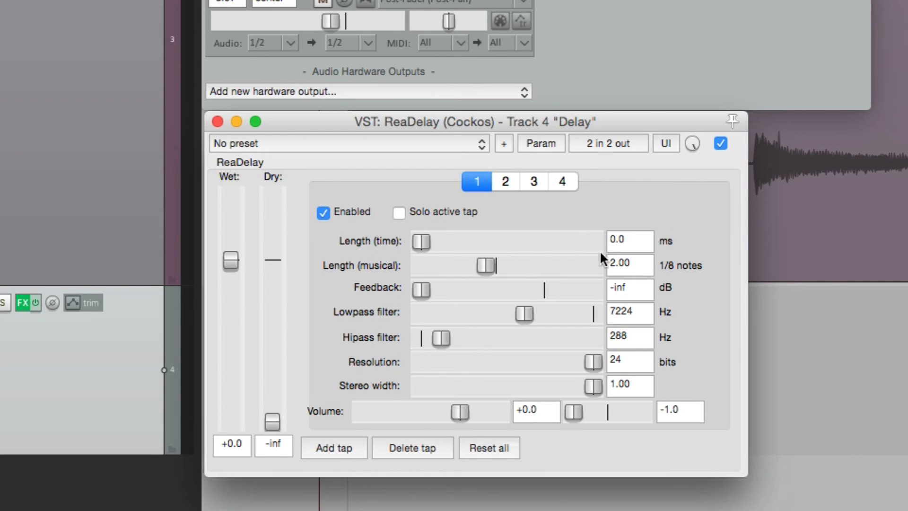
text(1)
key(Return)
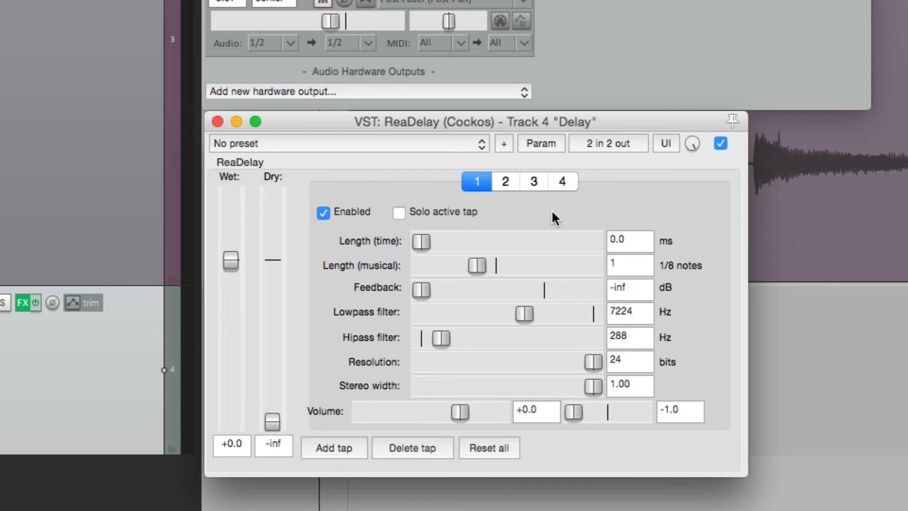
click(505, 182)
click(619, 259)
text(2)
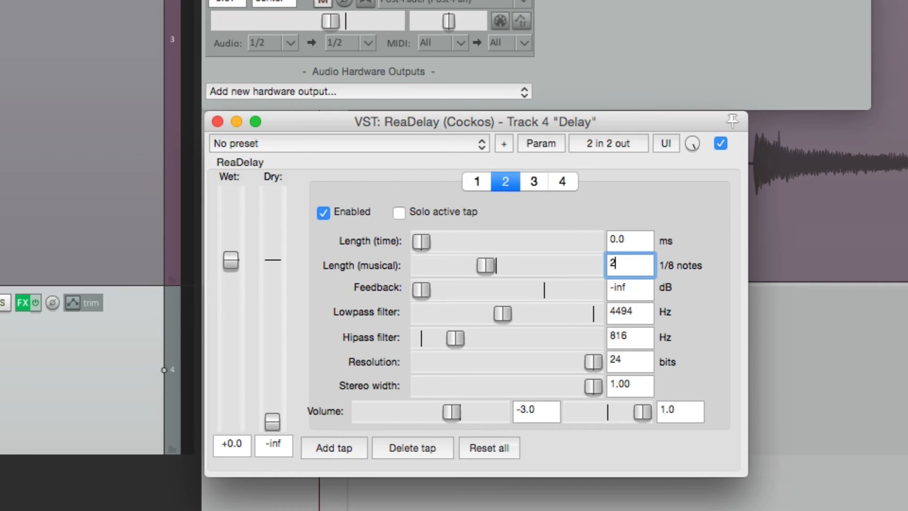
Set tap 4's musical length to 5 eighth notes.
click(534, 181)
click(557, 188)
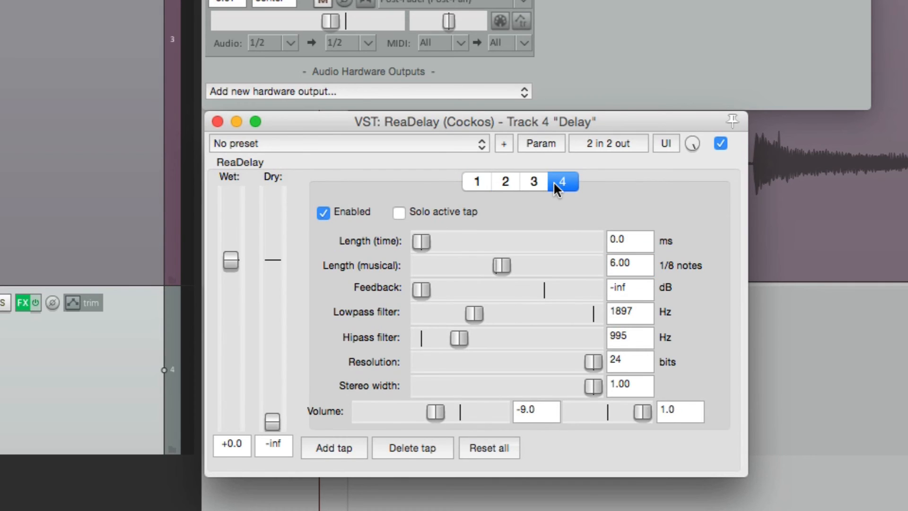
click(616, 263)
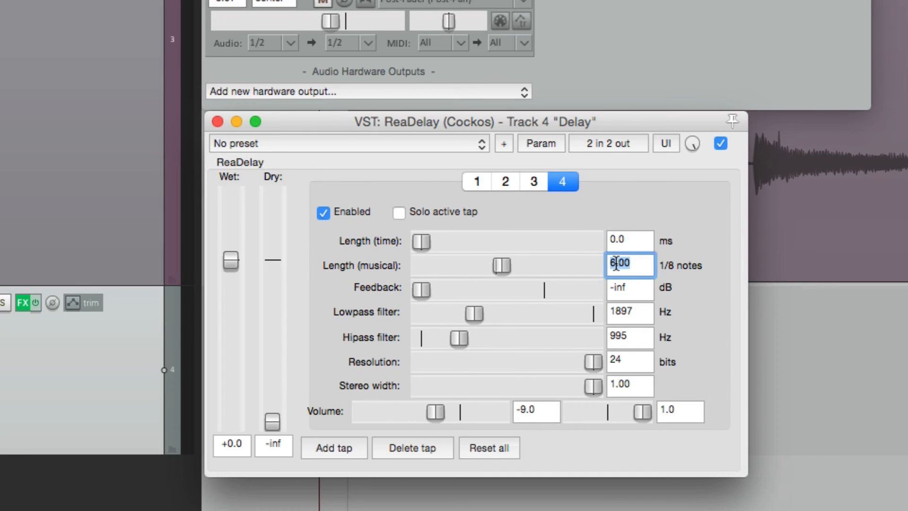
text(5)
key(Return)
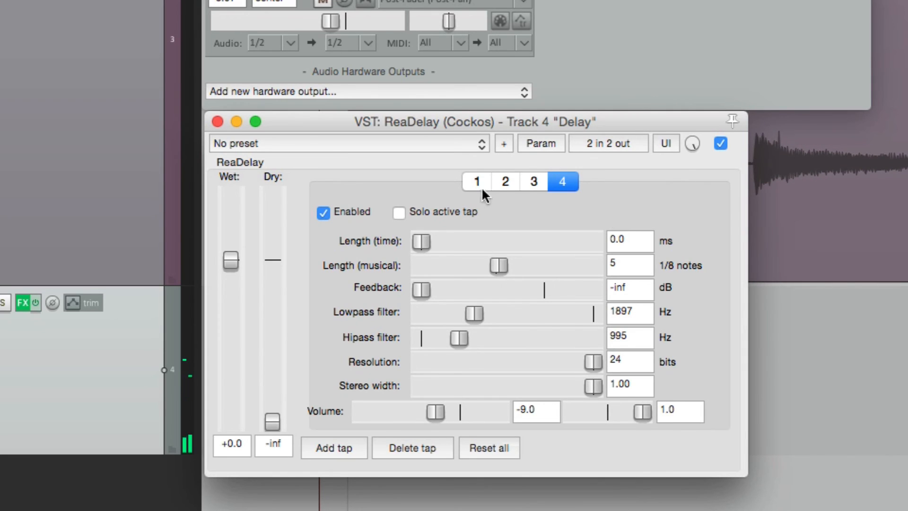
Set tap 1's musical length to 2 eighth notes and tap 2's to 4 eighth notes.
click(462, 181)
double_click(618, 261)
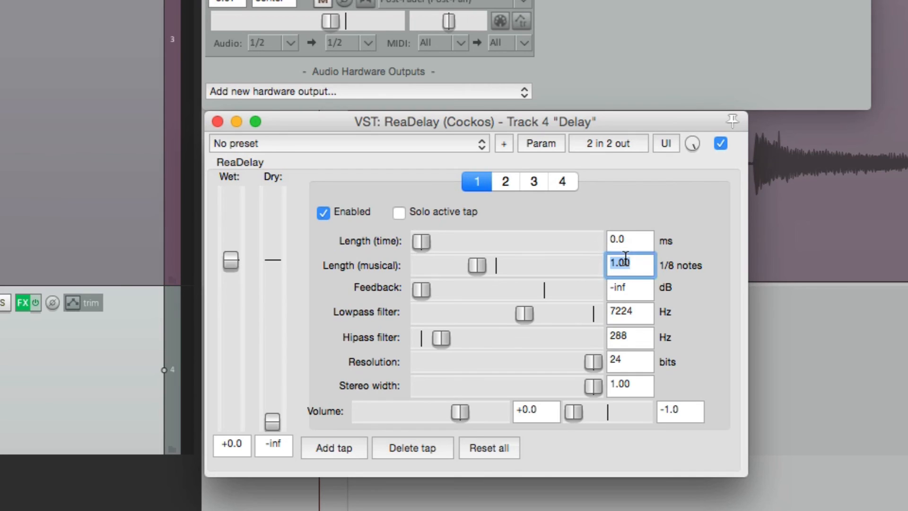
text(2)
click(508, 180)
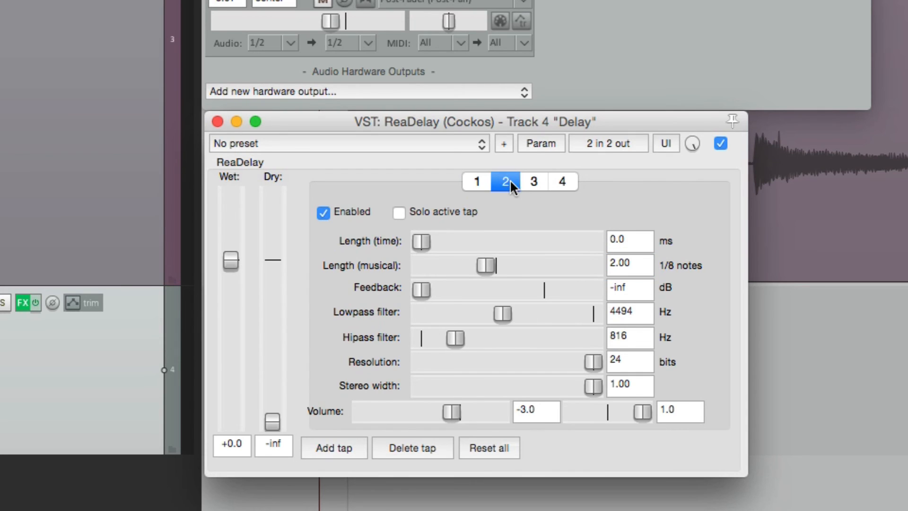
double_click(643, 263)
text(4)
key(Return)
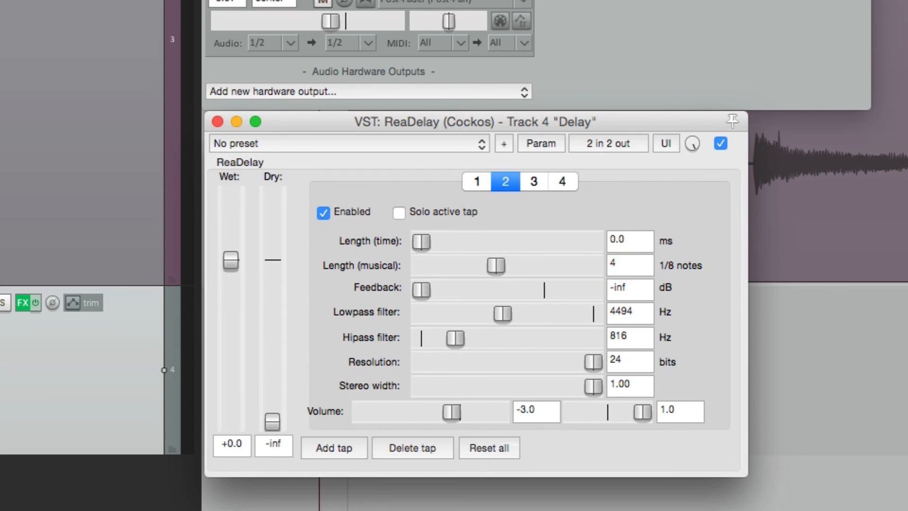
Set tap 4's musical length to 6 eighth notes.
click(537, 180)
click(560, 184)
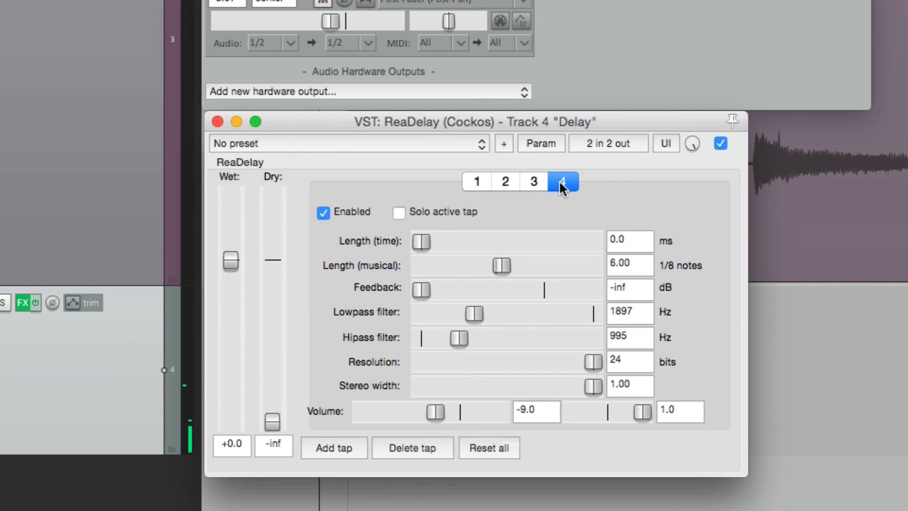
click(827, 204)
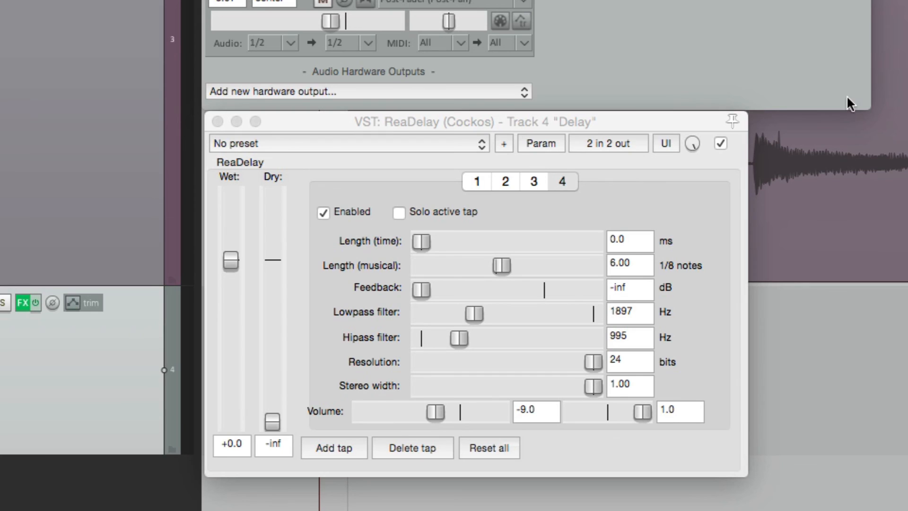
Add a fifth delay tap with a musical length of 7 eighth notes and audition it.
click(543, 194)
click(346, 447)
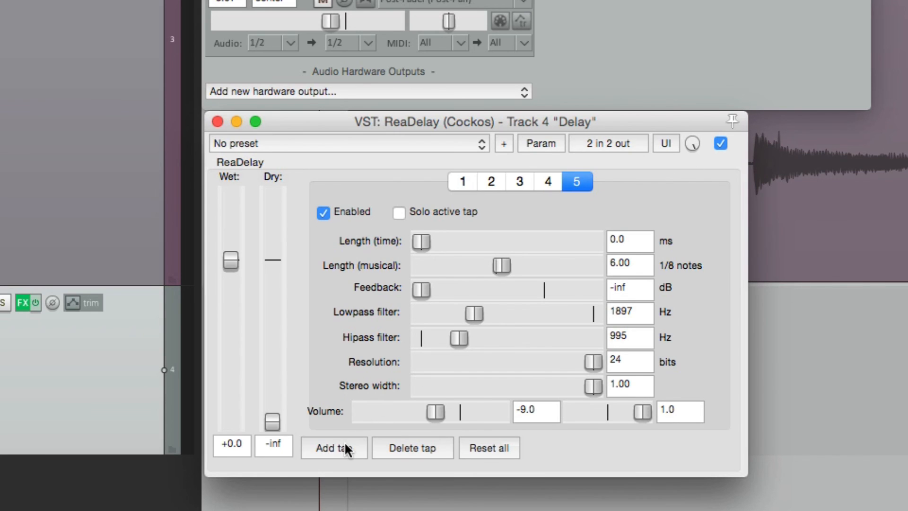
click(641, 261)
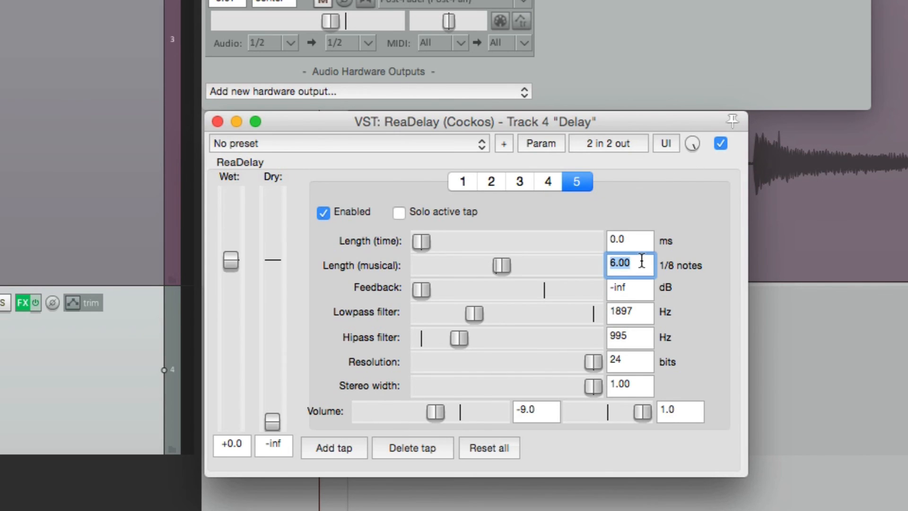
text(7)
key(Return)
key(space)
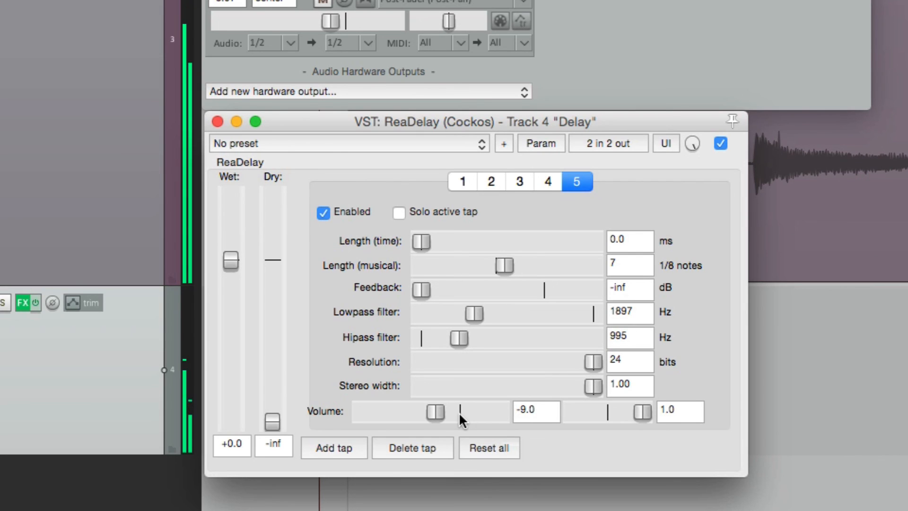
Raise tap 4's volume to about -6.8 dB and tap 5's volume to about -7.2 dB.
click(546, 183)
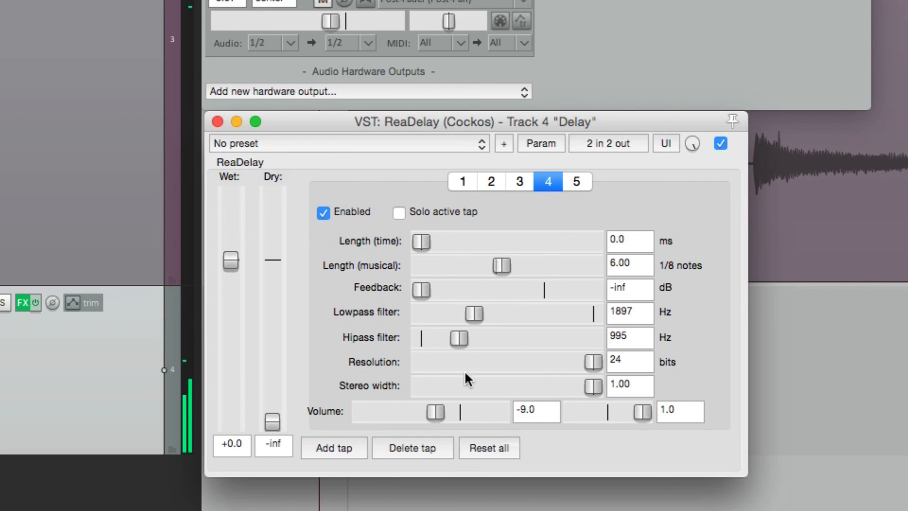
drag(433, 413, 438, 416)
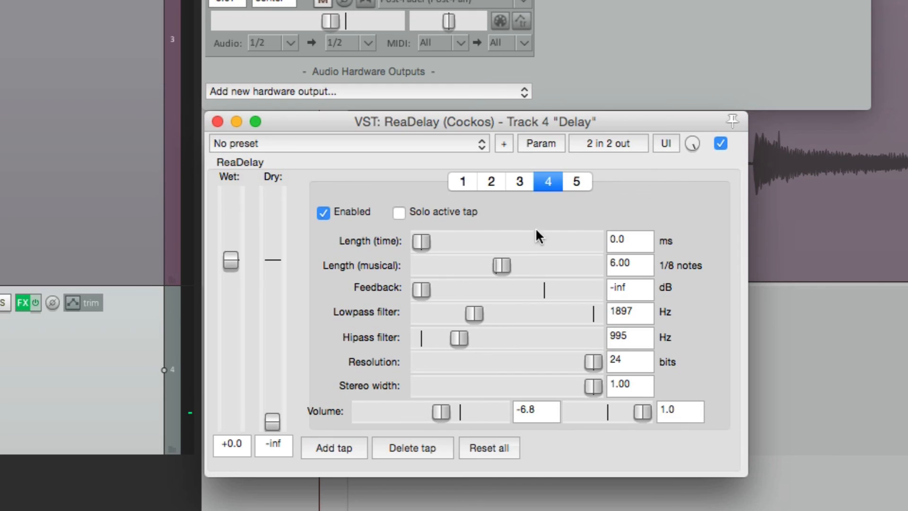
click(573, 188)
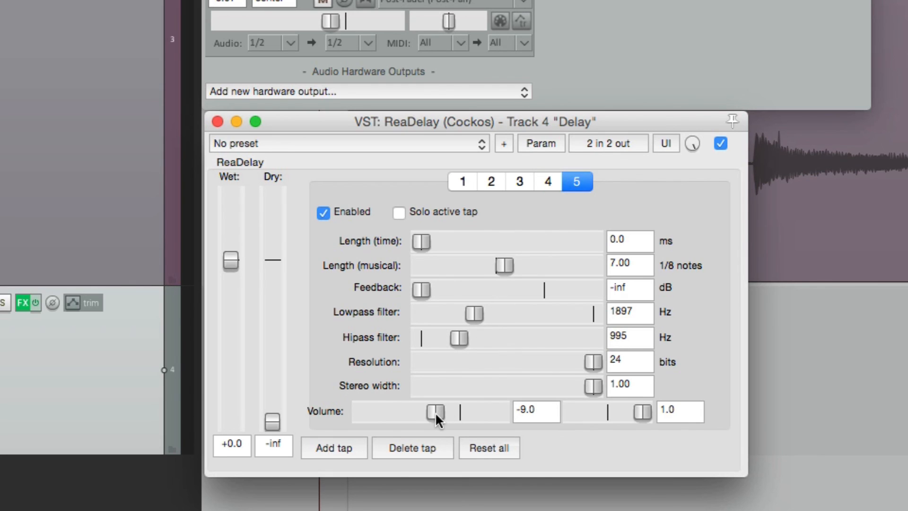
drag(435, 412, 439, 412)
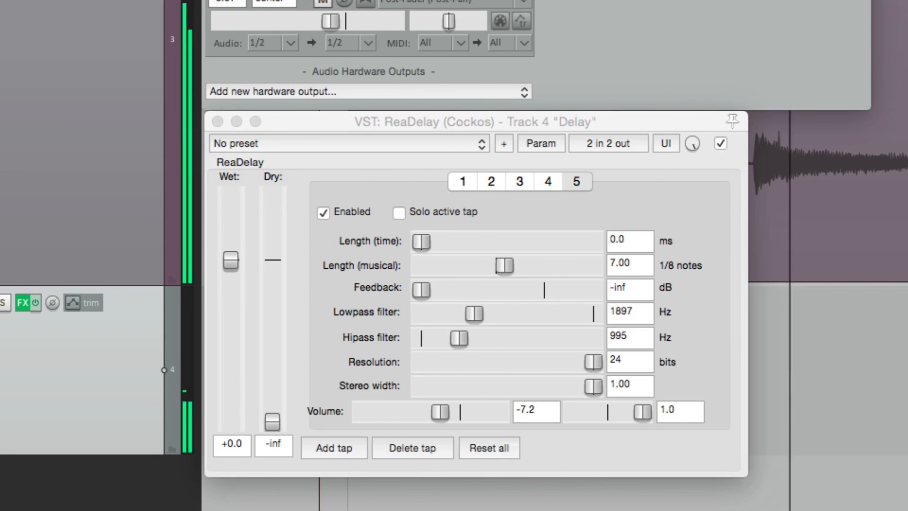
Set tap 1's musical length to 3 eighth notes and tap 3's to 6 eighth notes.
click(461, 187)
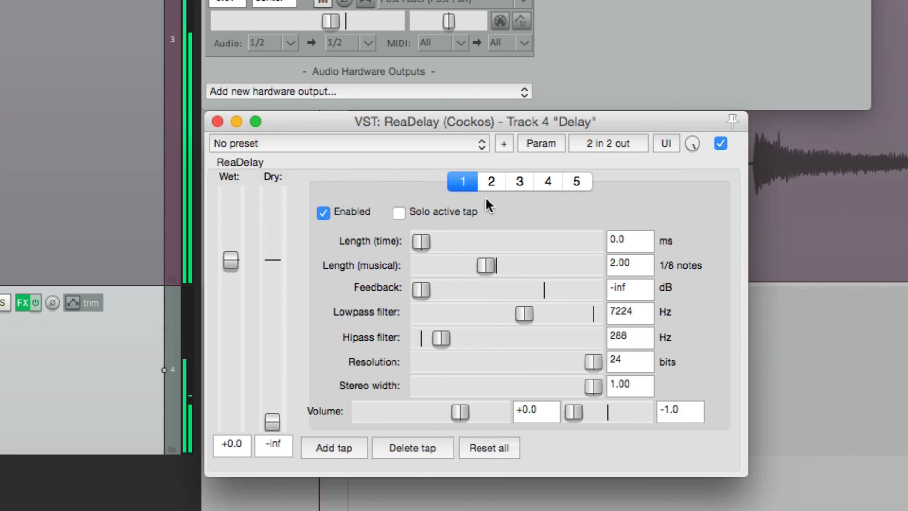
double_click(639, 259)
text(3)
key(Return)
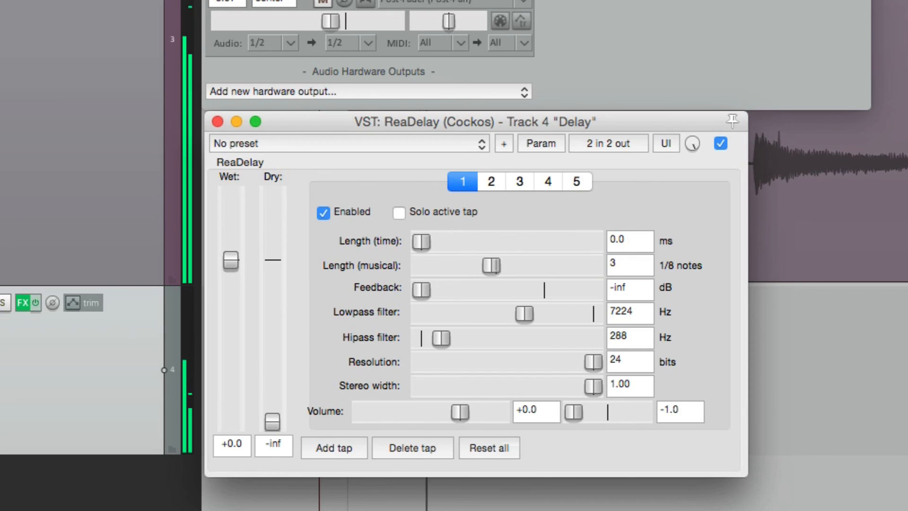
click(491, 180)
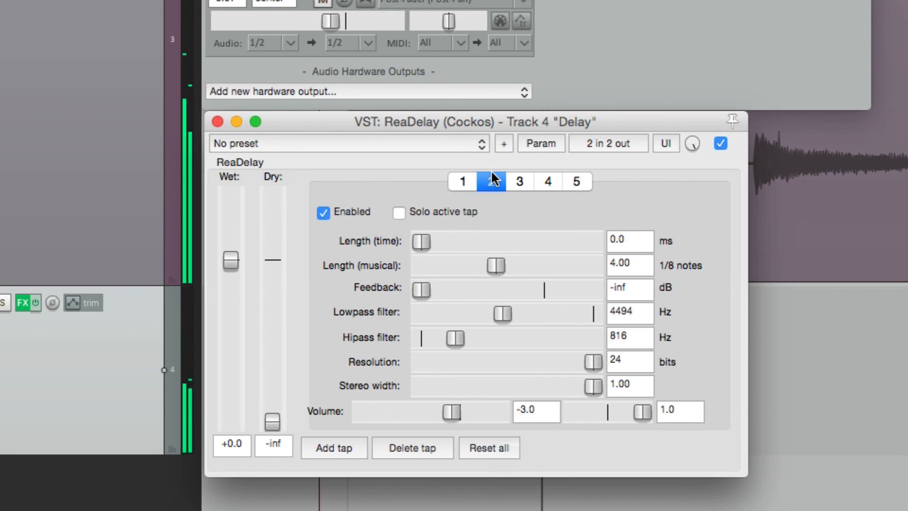
click(519, 181)
double_click(629, 261)
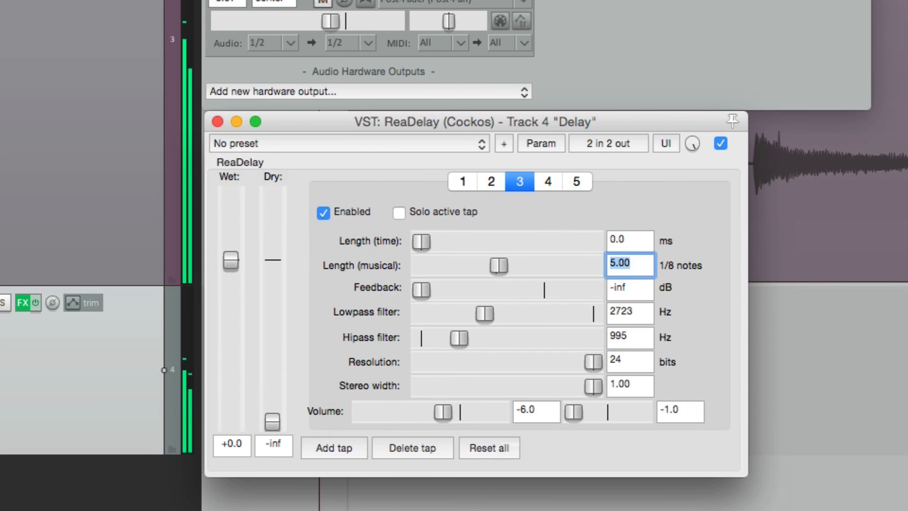
text(6)
key(Return)
Set tap 4's musical length to 7 eighth notes and tap 5's to 8 eighth notes.
click(550, 175)
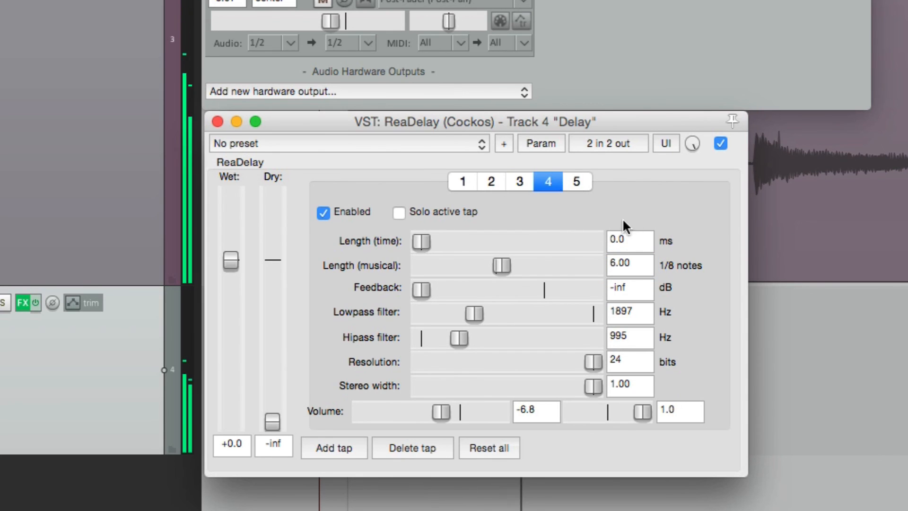
double_click(636, 259)
text(7)
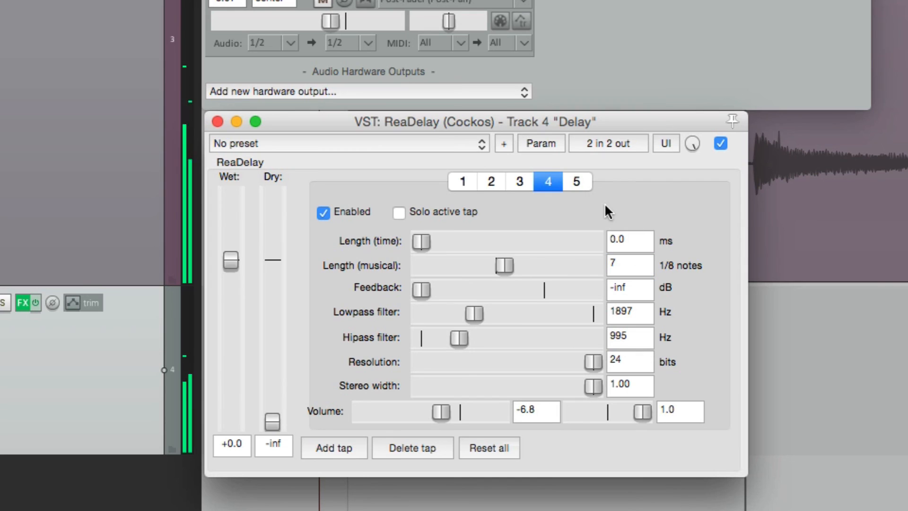
click(577, 180)
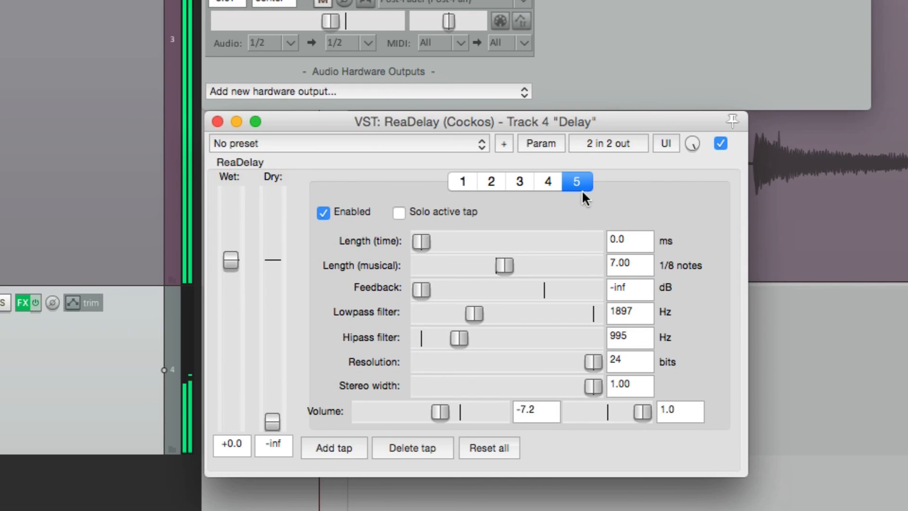
double_click(621, 262)
text(8)
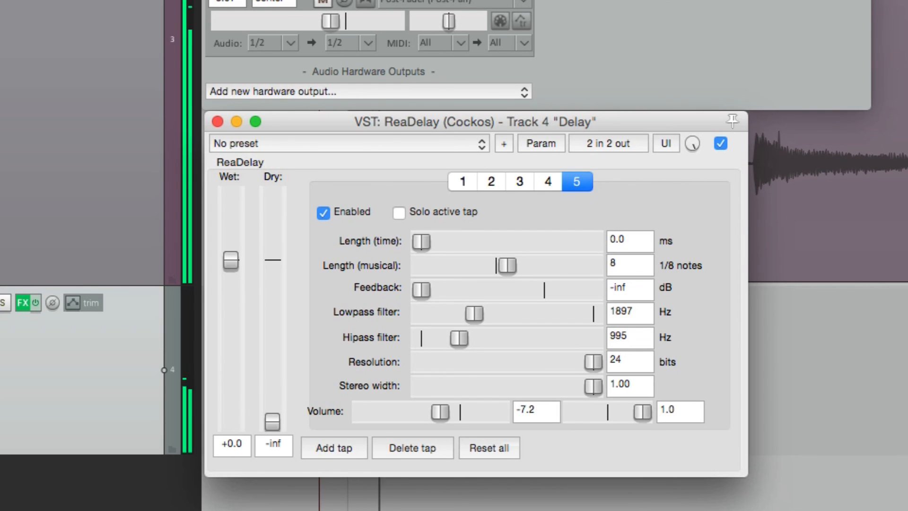